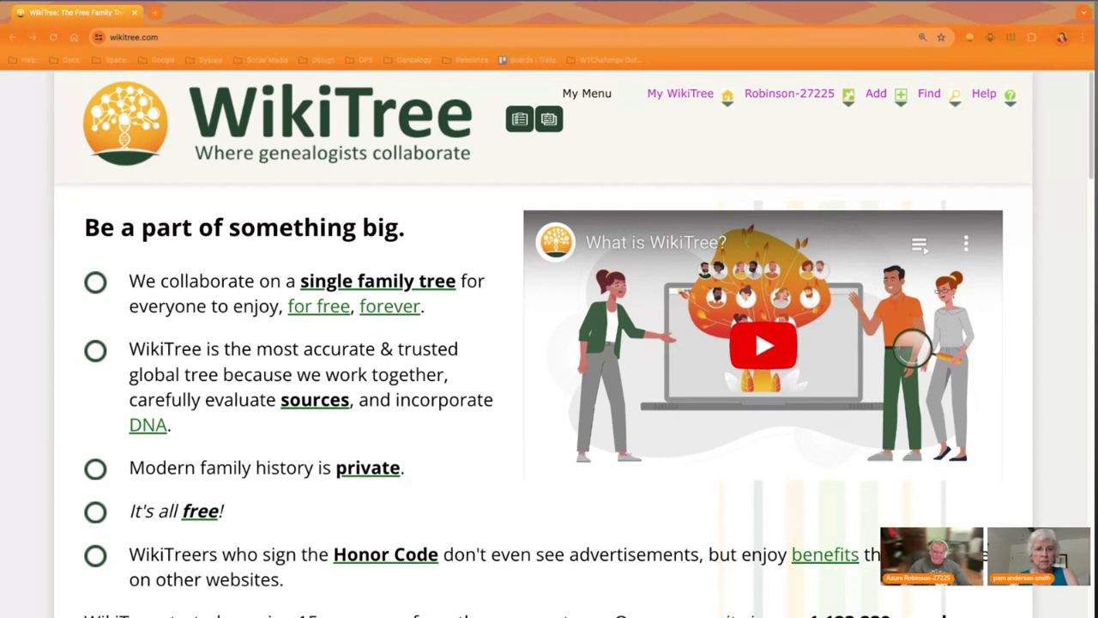
Open your own Watchlist of person profiles from the WikiTree home page
click(687, 93)
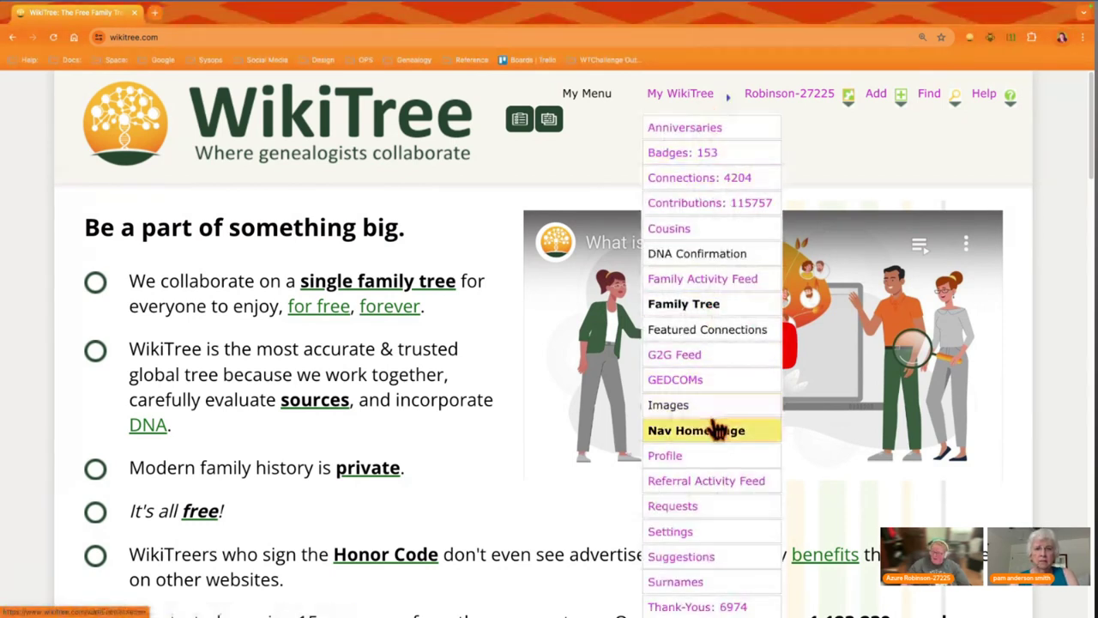
scroll(712, 438, down, 2)
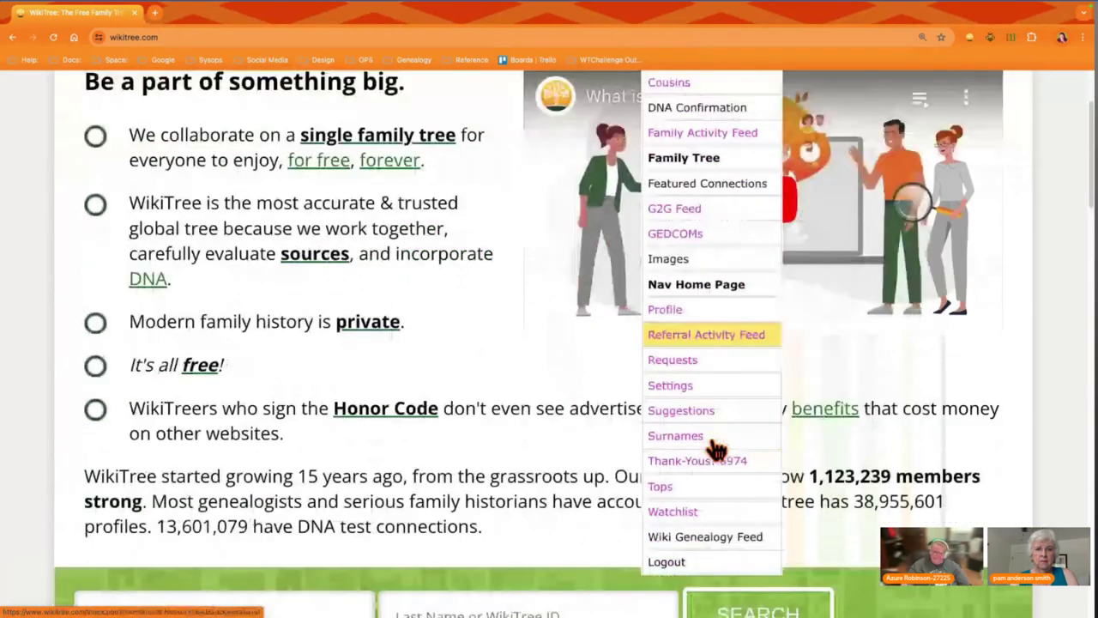
scroll(716, 455, up, 2)
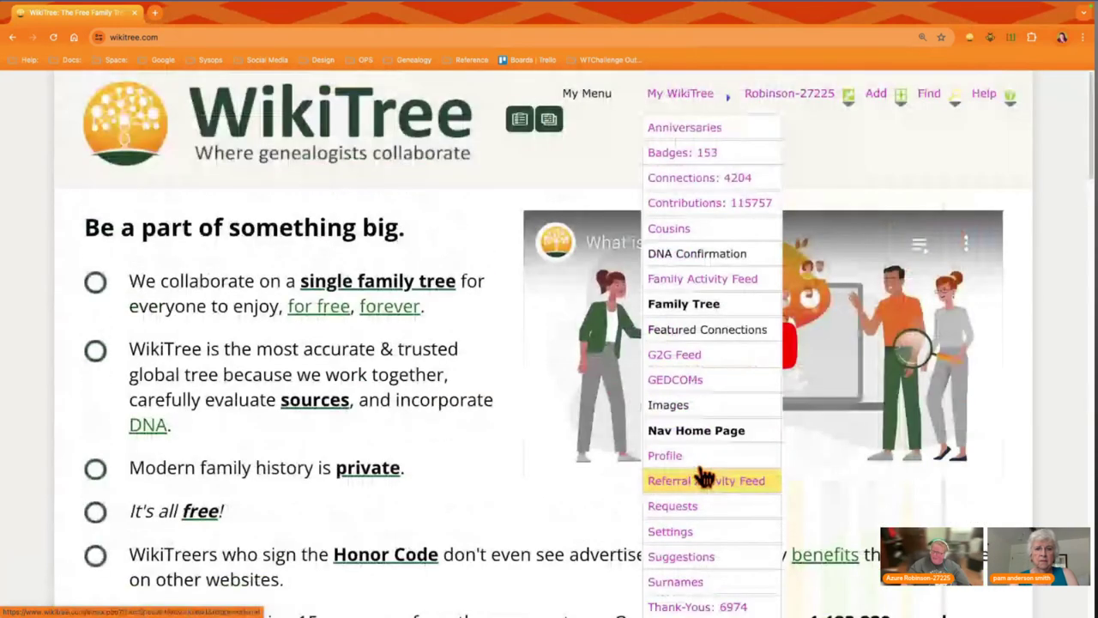
scroll(728, 391, down, 1)
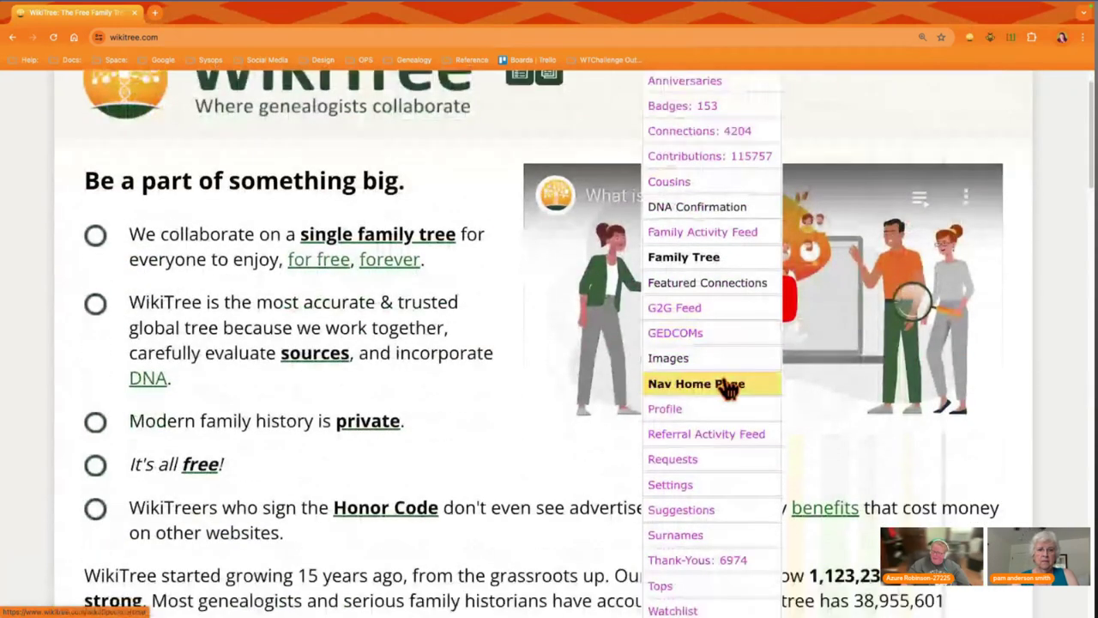
scroll(728, 390, down, 2)
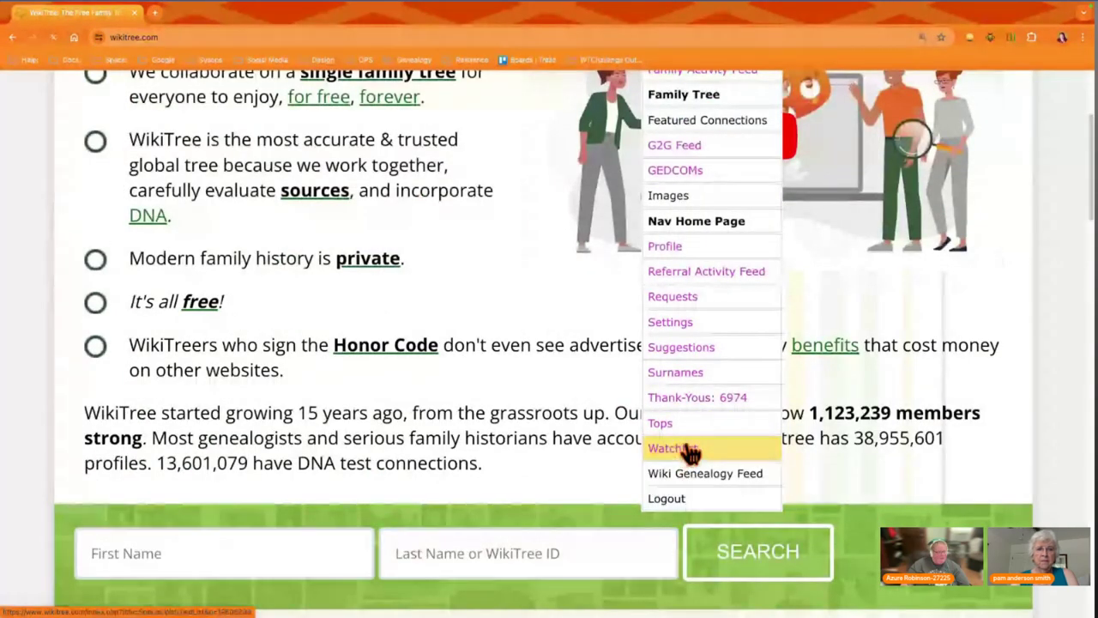
click(692, 450)
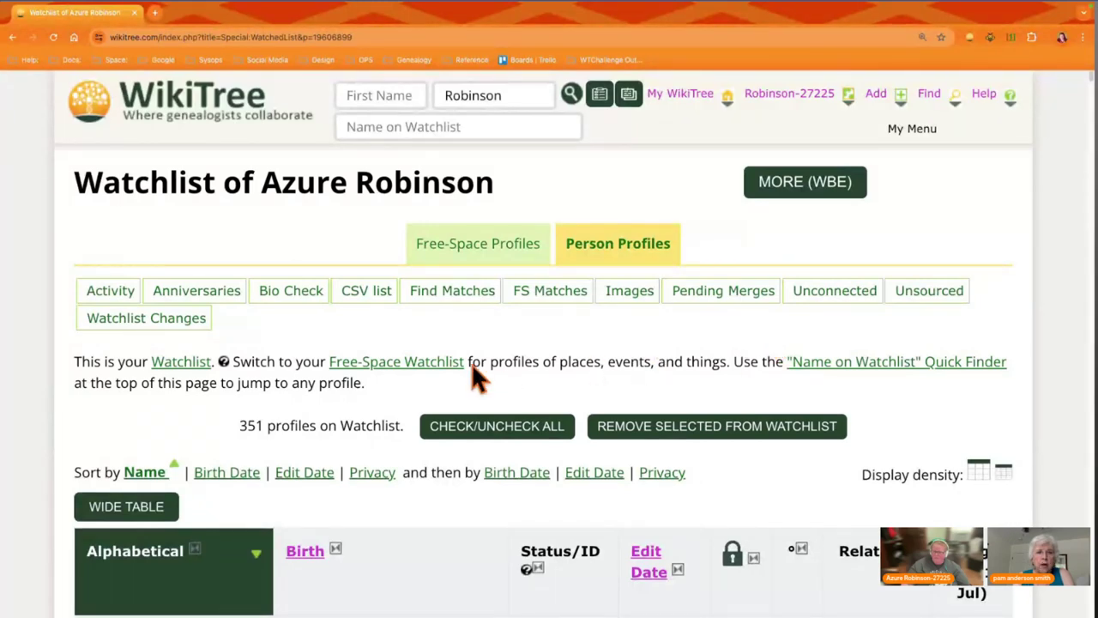
Open the Watchlist Changes page and review its options for removing yourself from Trusted Lists
click(125, 317)
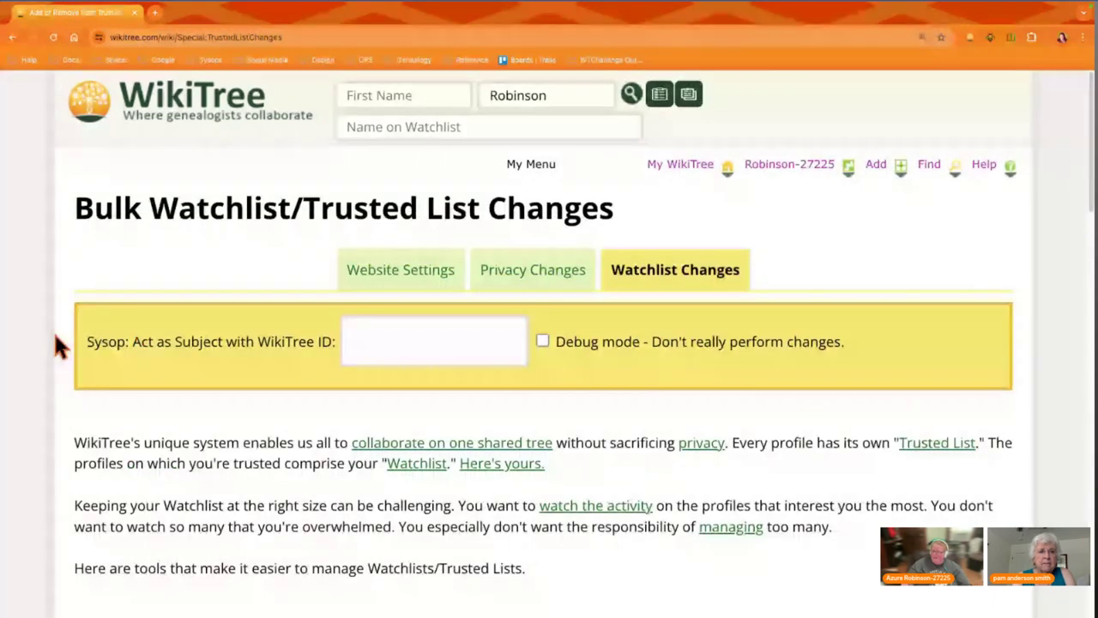
scroll(53, 332, down, 3)
scroll(24, 392, up, 2)
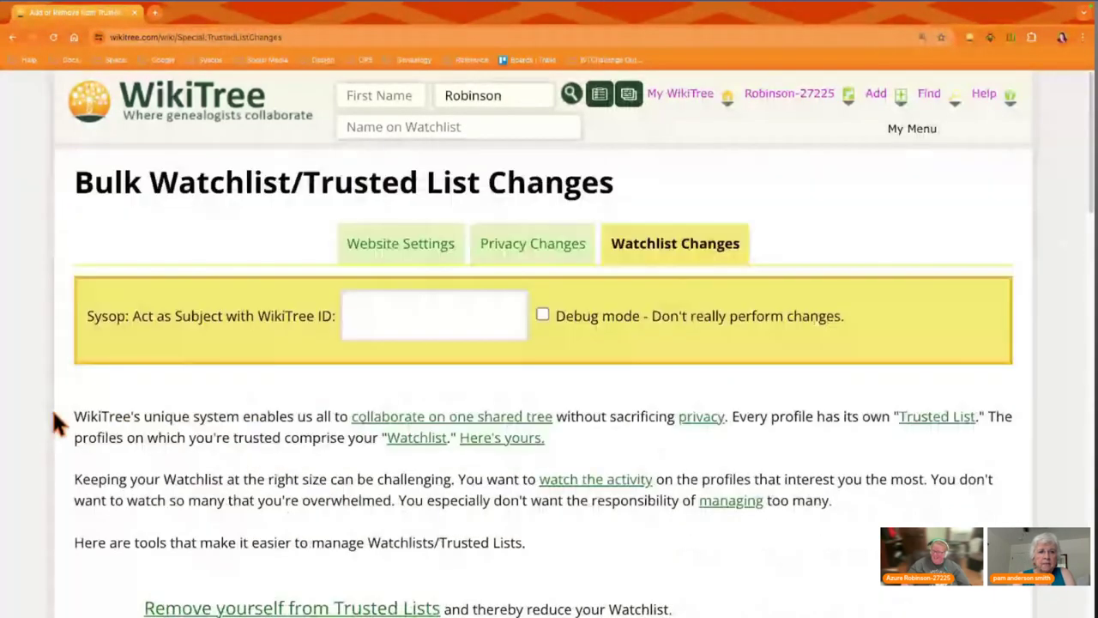
scroll(51, 417, down, 2)
scroll(52, 416, down, 2)
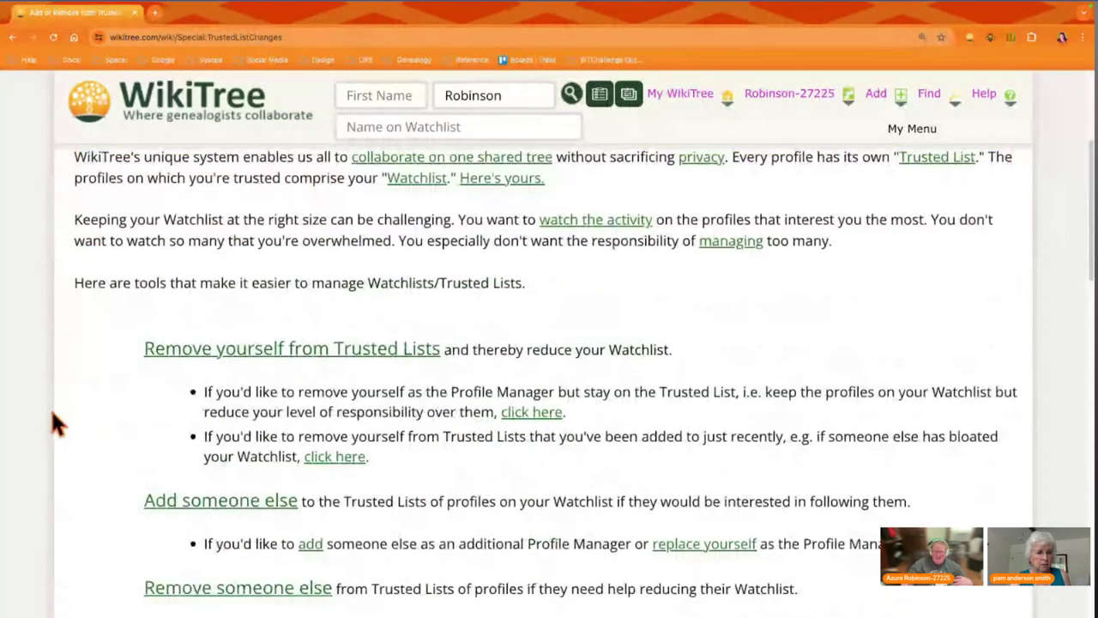
scroll(50, 409, up, 2)
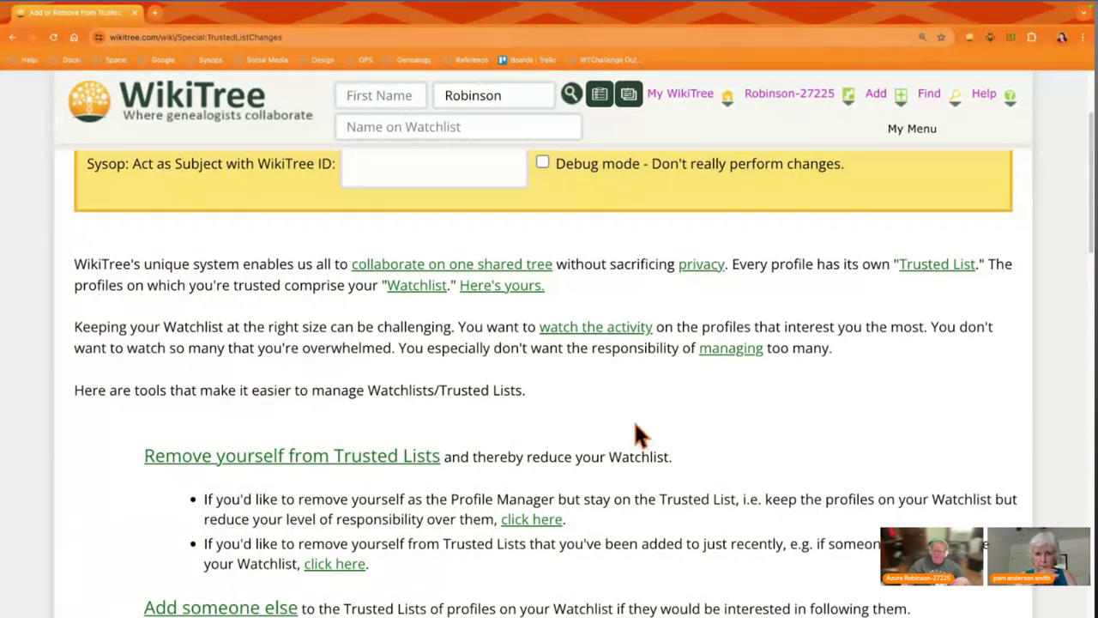
scroll(768, 444, down, 1)
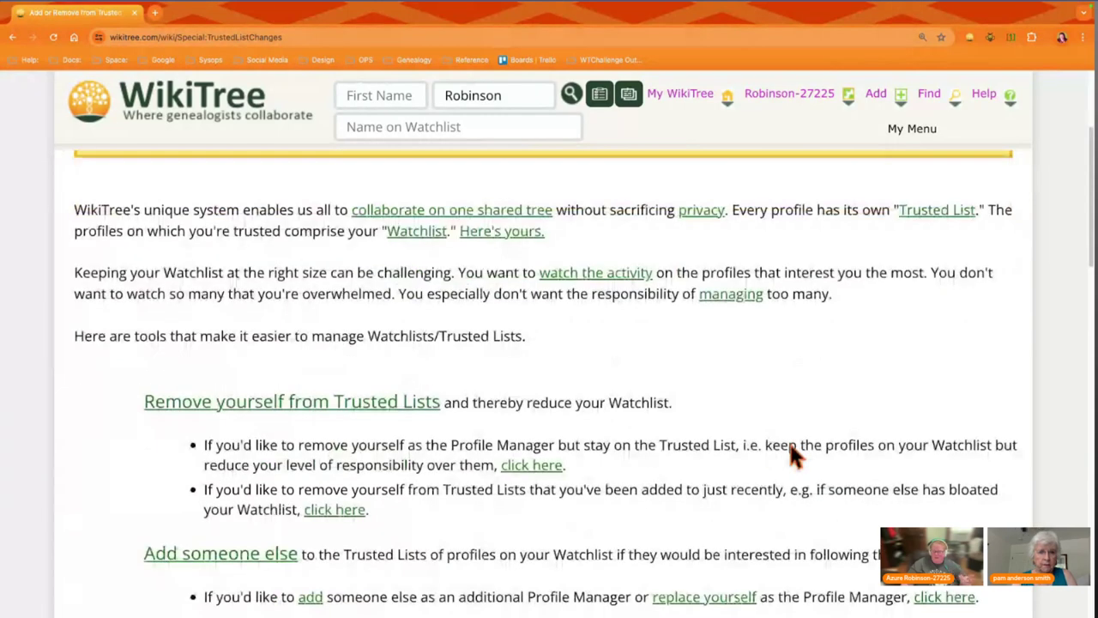
scroll(789, 441, down, 1)
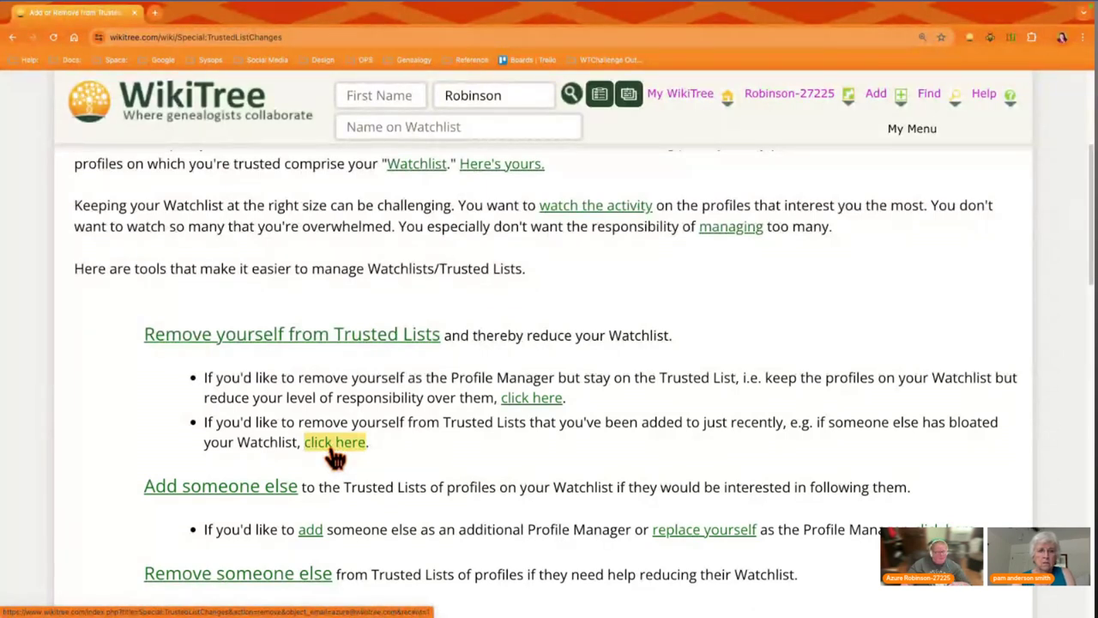
Return to the Watchlist and highlight the line stating how many profiles it contains
click(15, 44)
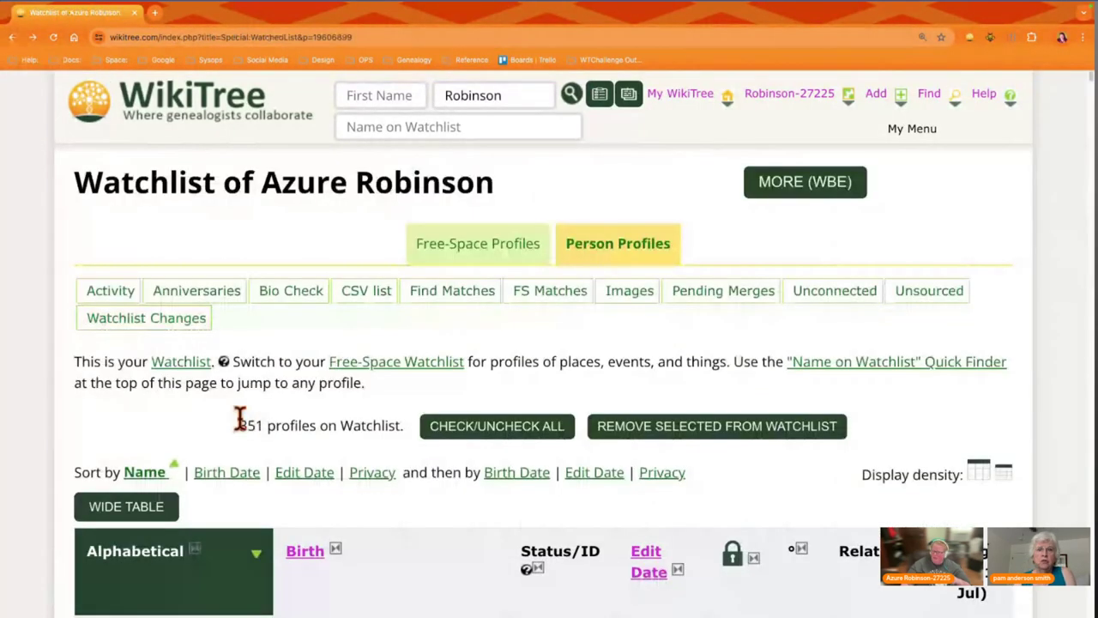
drag(239, 418, 856, 433)
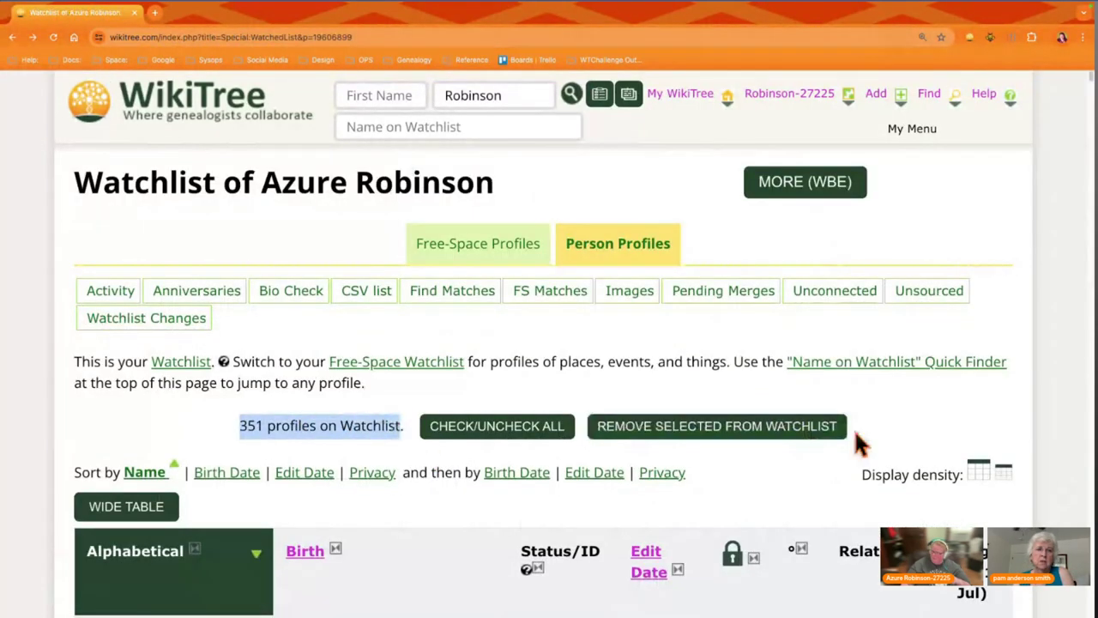
click(307, 378)
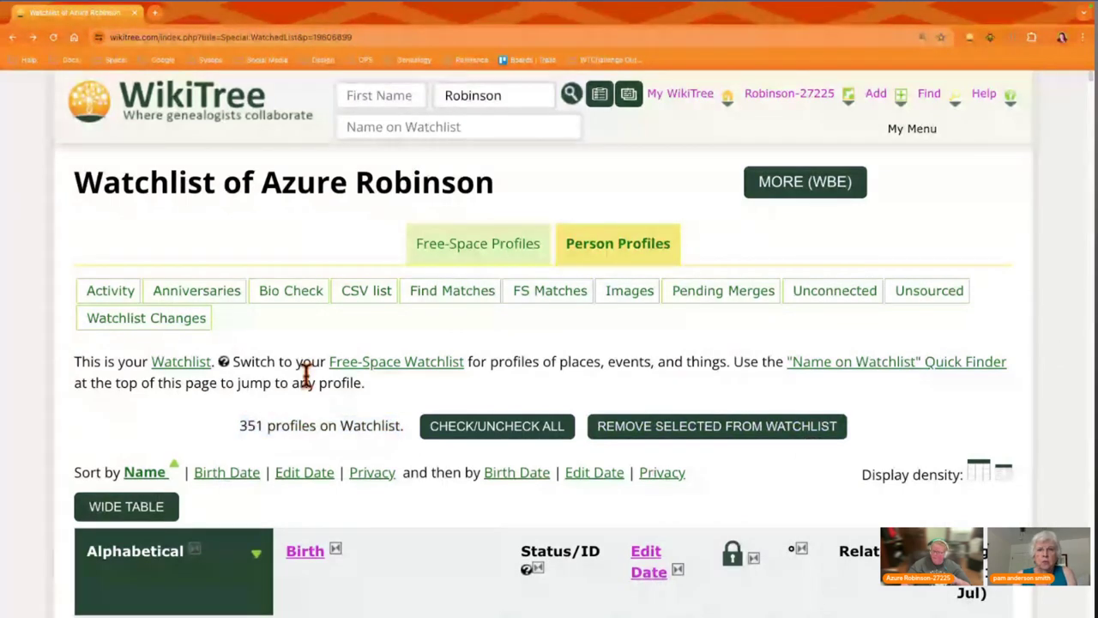
Reopen Watchlist Changes and open the tool for removing yourself from Trusted Lists you were added to just recently
click(149, 316)
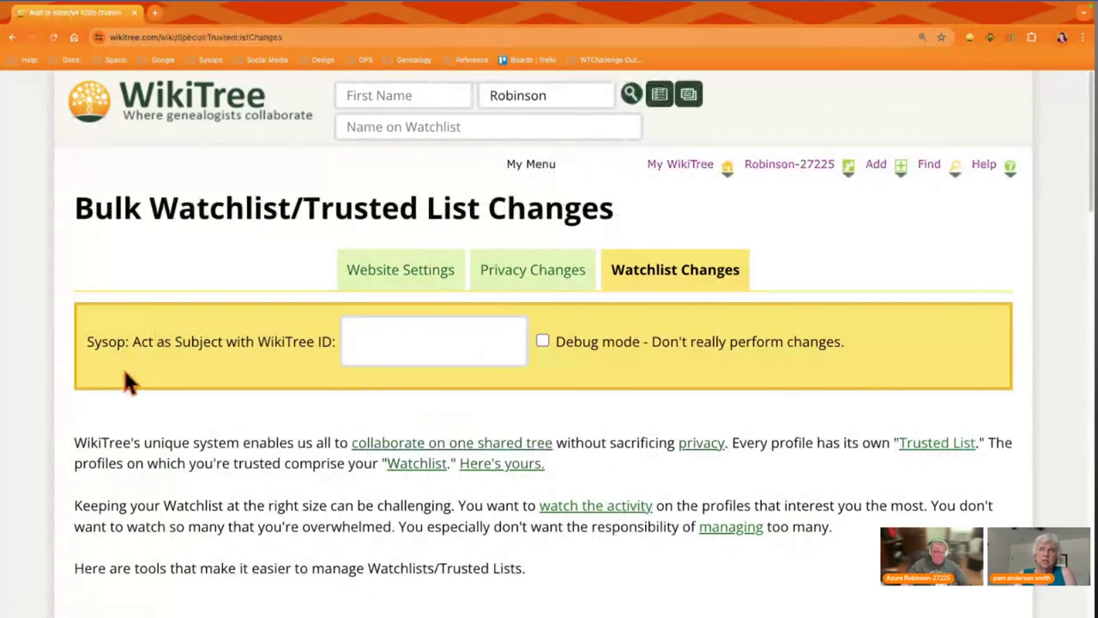
scroll(125, 380, down, 3)
scroll(199, 388, down, 1)
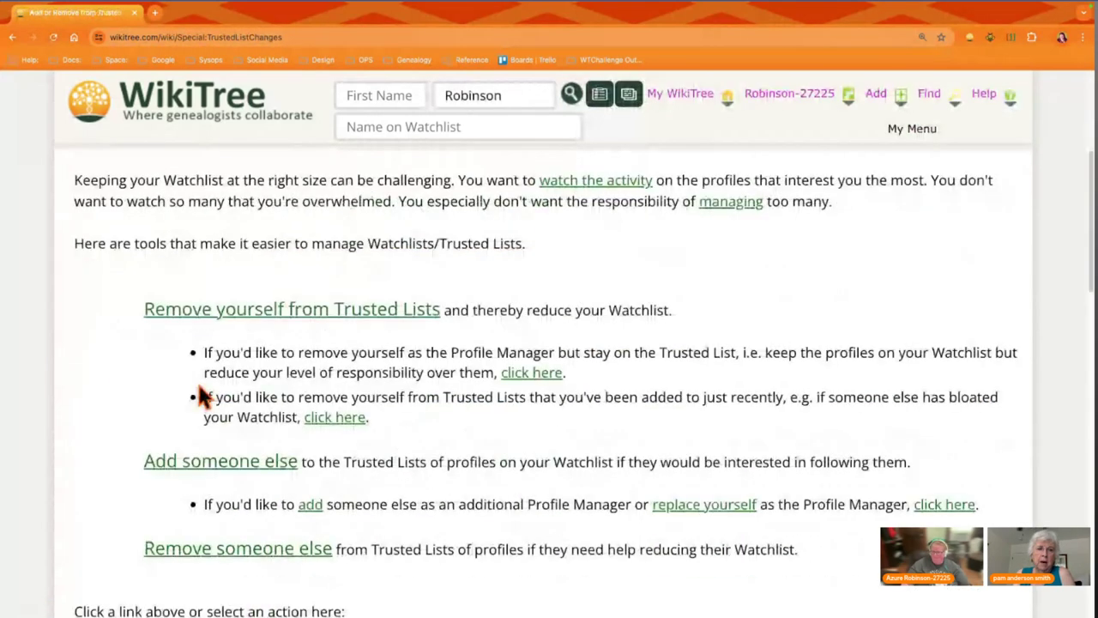
click(330, 418)
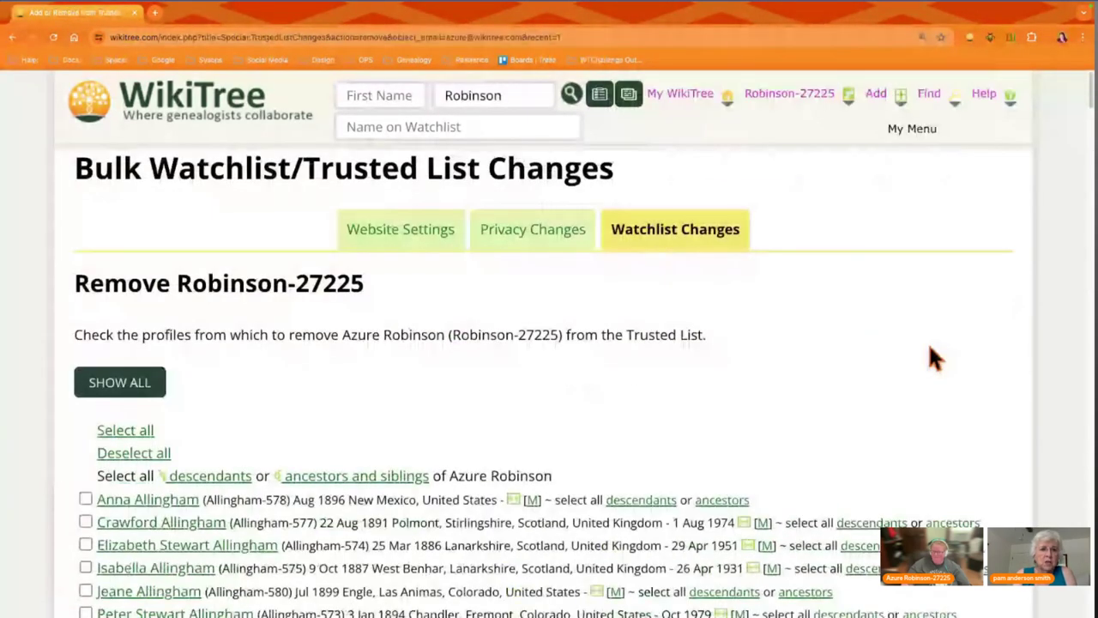
Mark only the first profile in the recent additions list for removal
scroll(929, 347, down, 3)
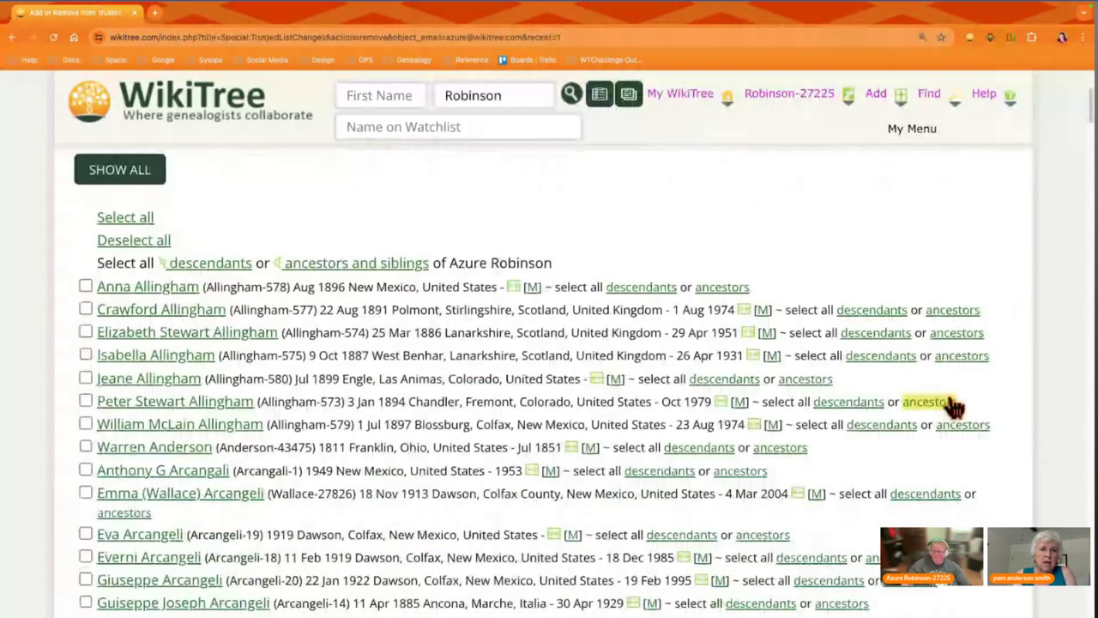
scroll(954, 405, down, 1)
click(86, 207)
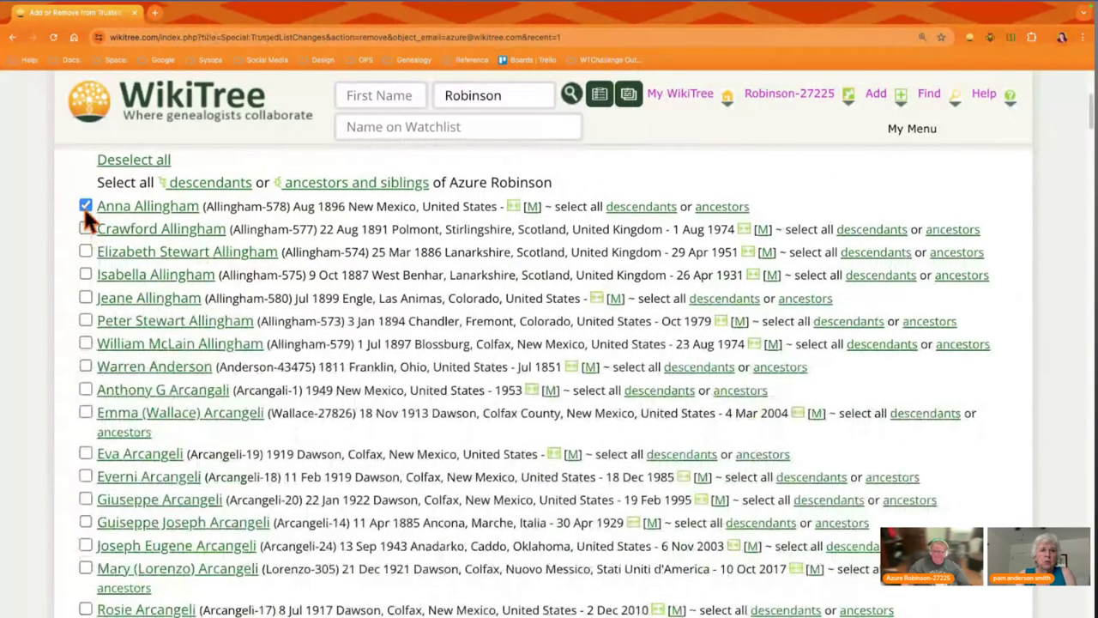
scroll(57, 228, up, 1)
scroll(56, 227, up, 3)
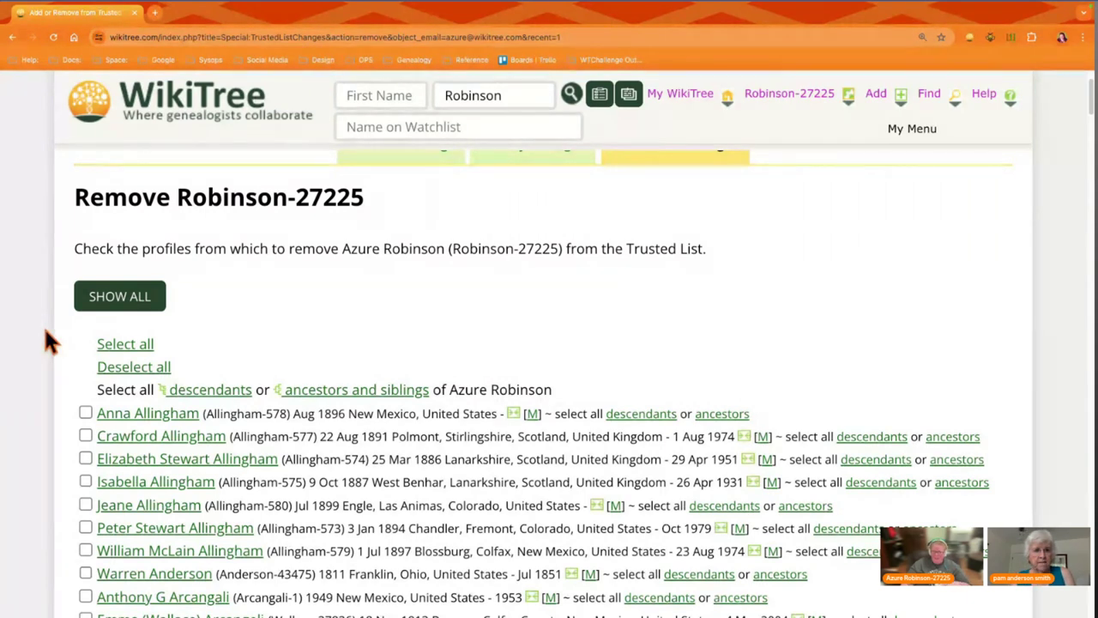
Select all recent additions for removal, then switch the list to all profiles and back to only recent additions
scroll(477, 369, up, 1)
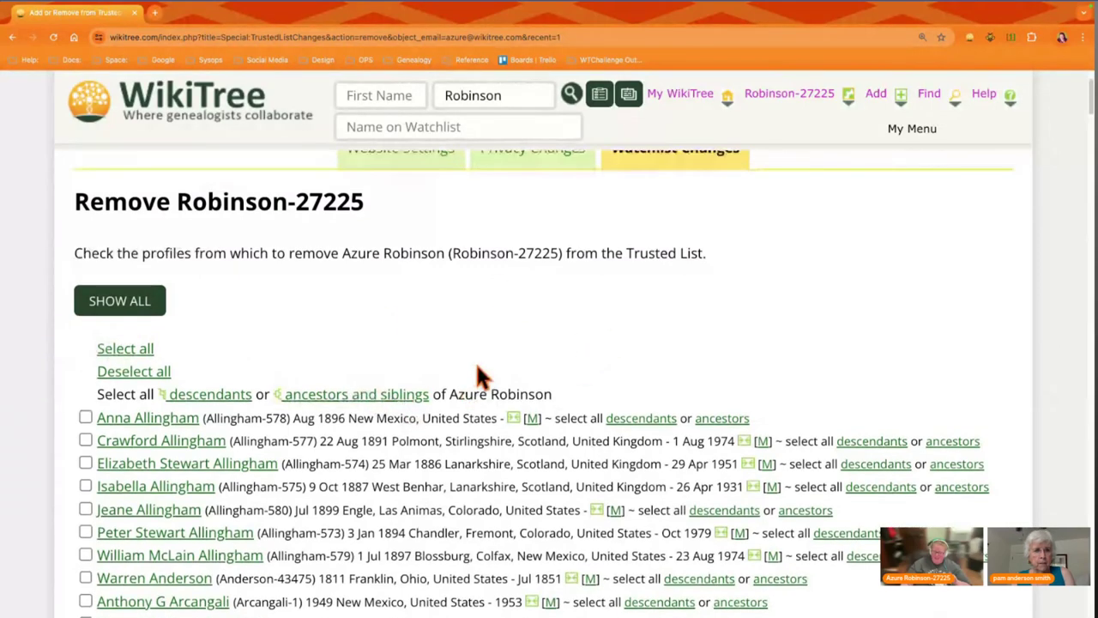
scroll(478, 369, up, 3)
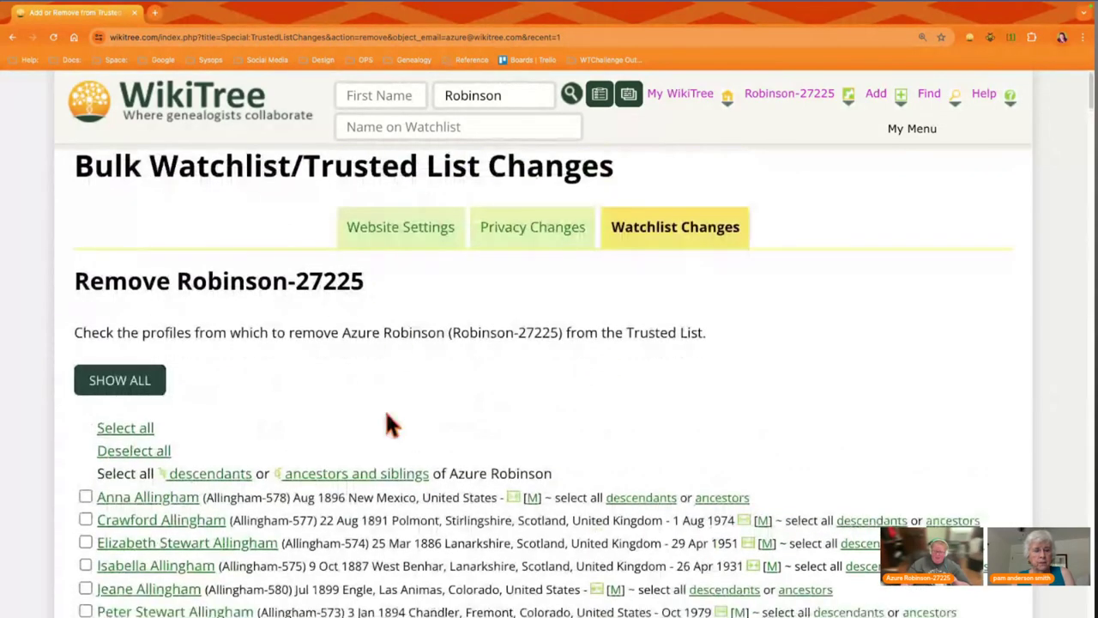
scroll(392, 421, down, 1)
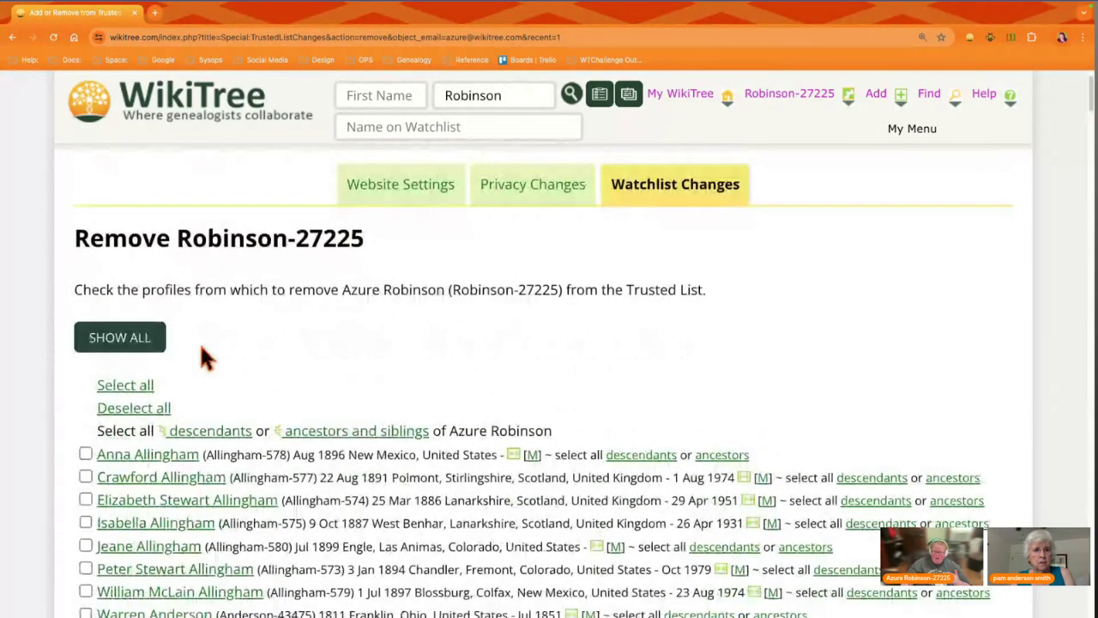
click(129, 390)
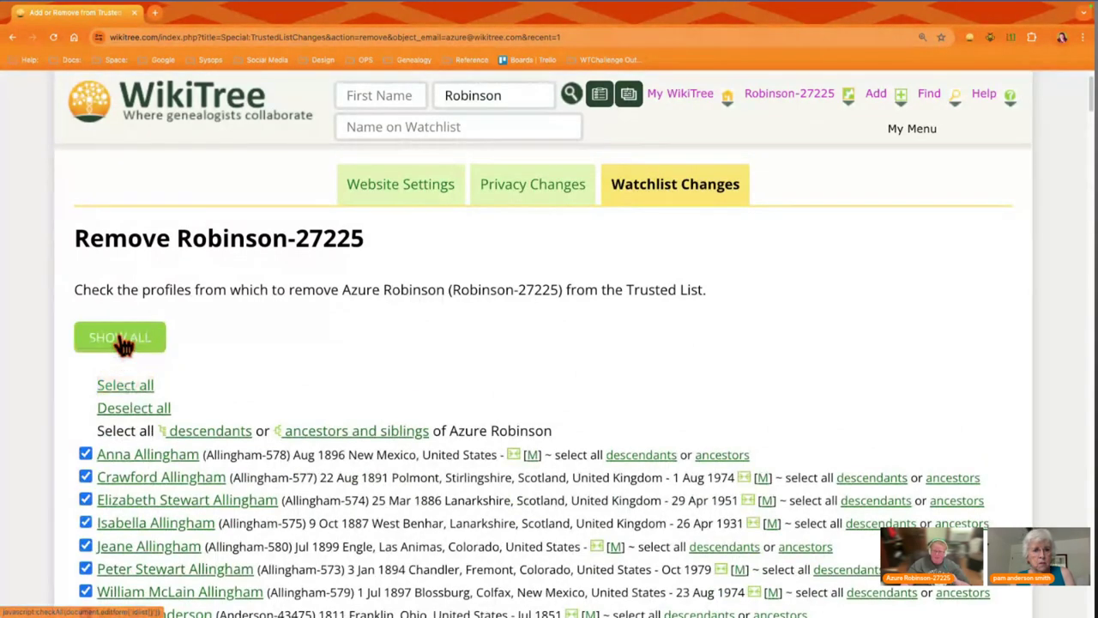
click(122, 344)
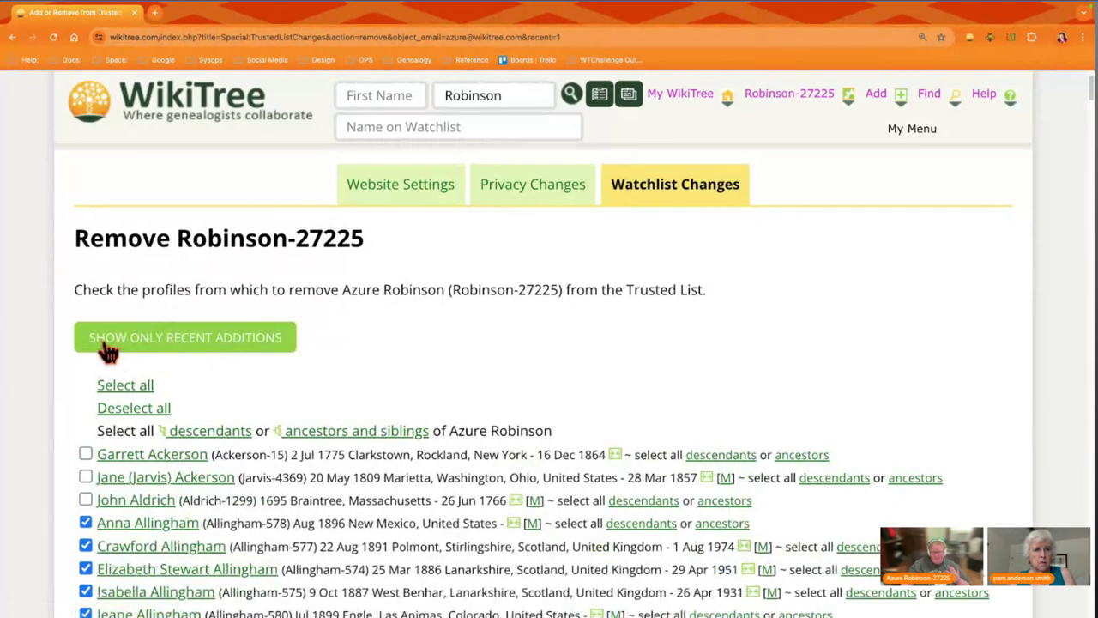
click(188, 348)
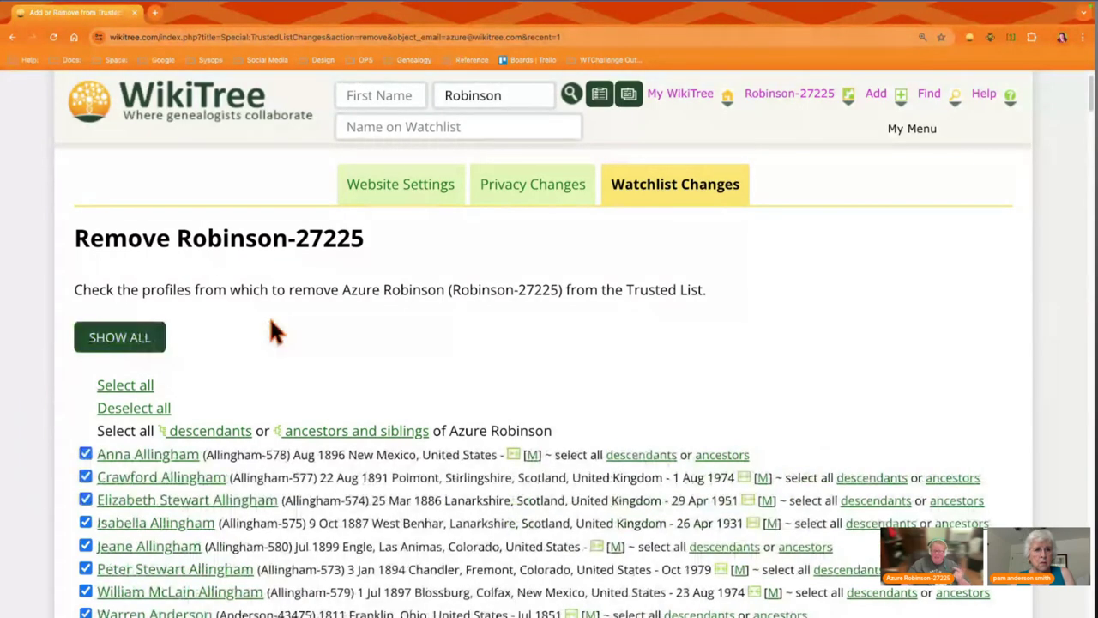
Exclude from removal the three consecutive profiles listed directly below the one born in Glossop, Derbyshire
scroll(62, 396, down, 2)
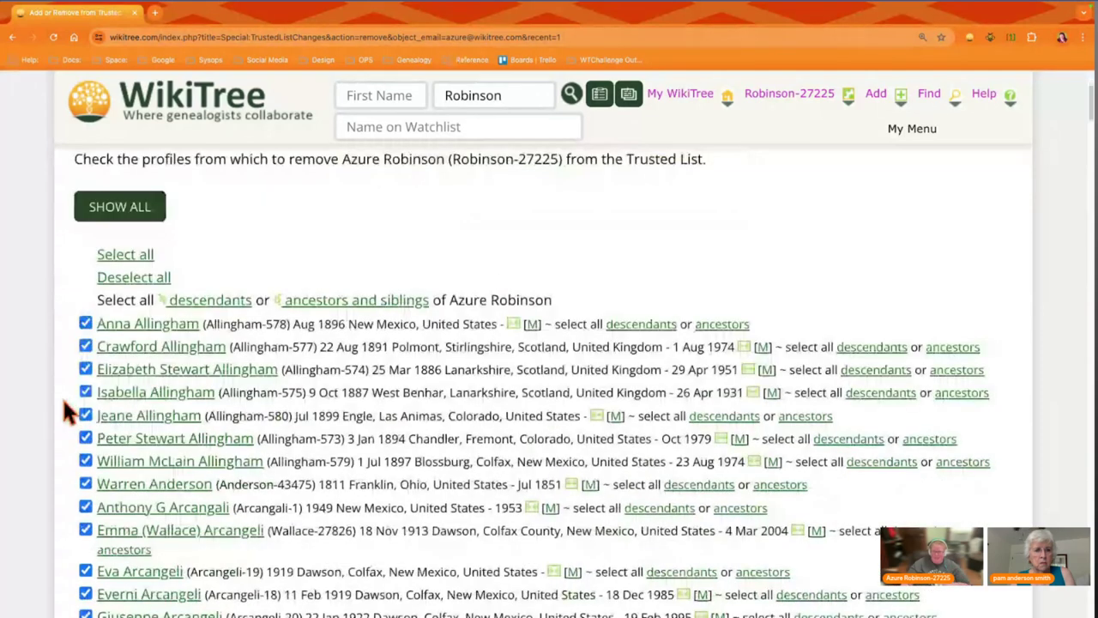
scroll(62, 396, down, 1)
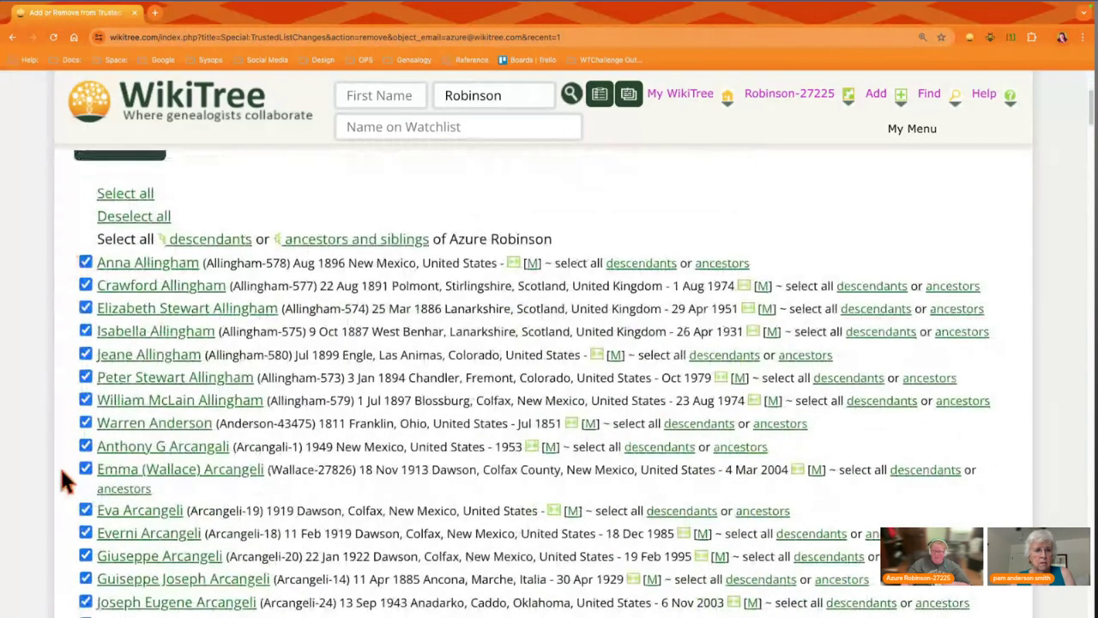
scroll(59, 465, down, 1)
scroll(56, 463, down, 3)
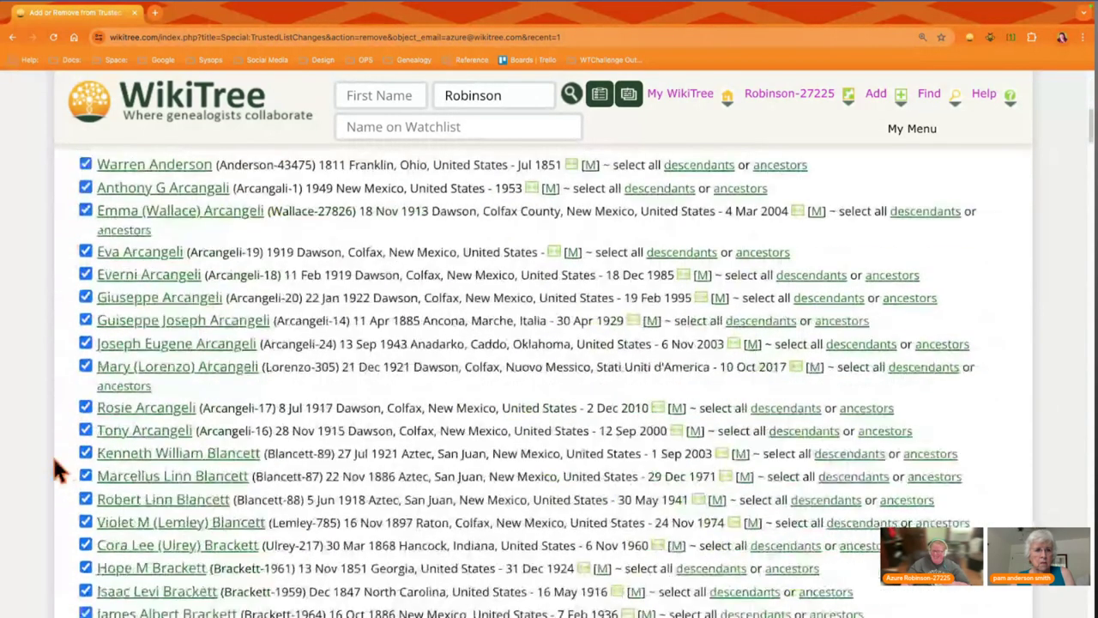
scroll(53, 458, down, 1)
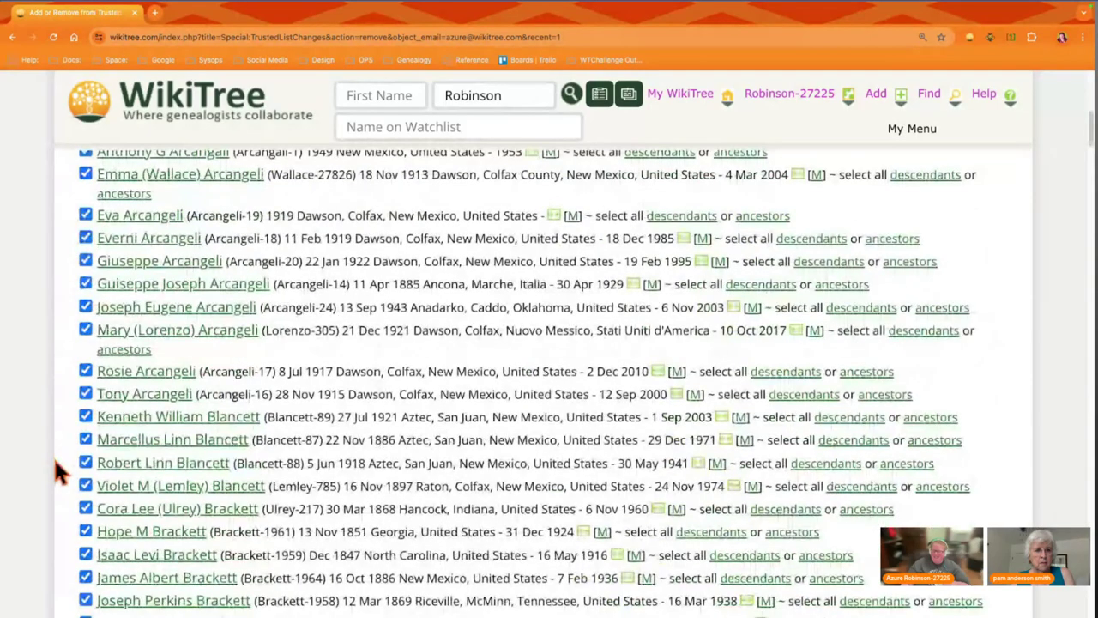
scroll(53, 456, down, 3)
scroll(53, 451, down, 1)
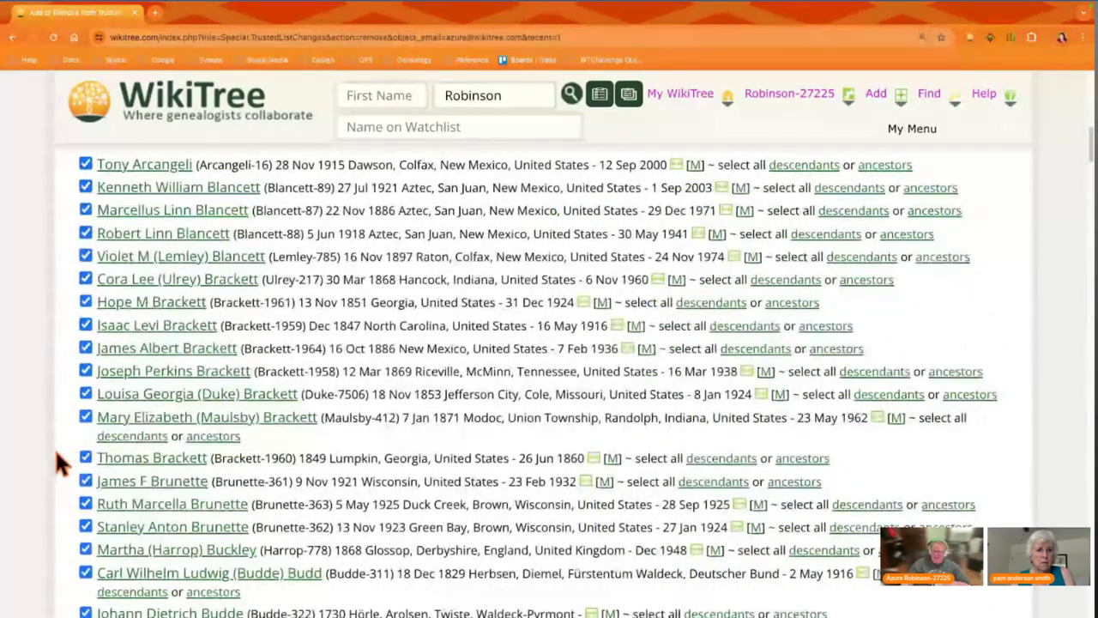
scroll(57, 453, down, 3)
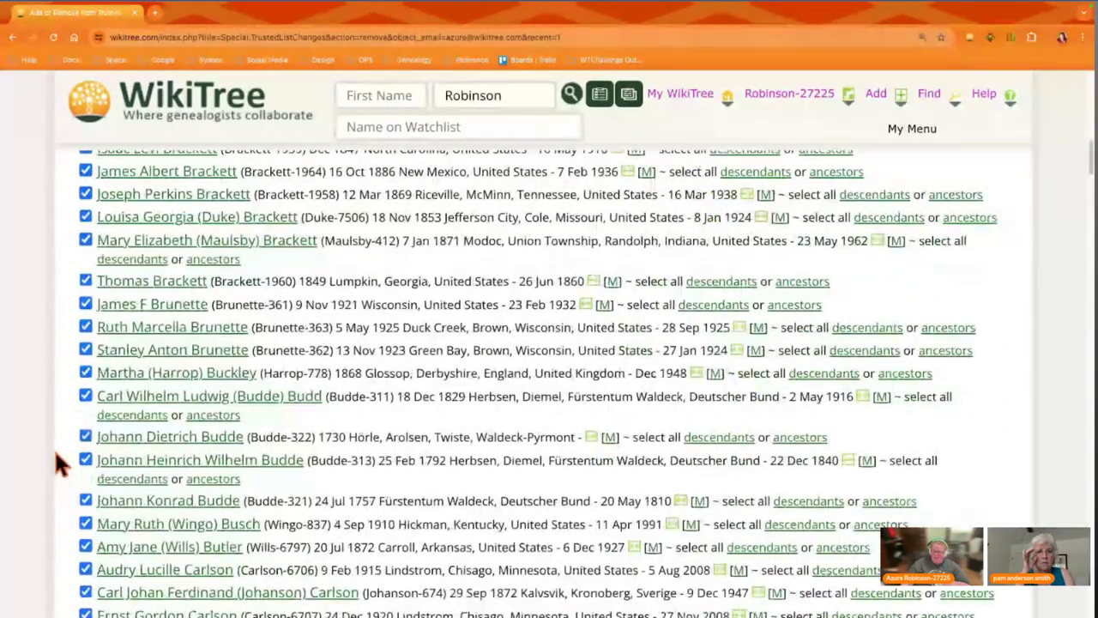
scroll(56, 447, down, 2)
click(141, 262)
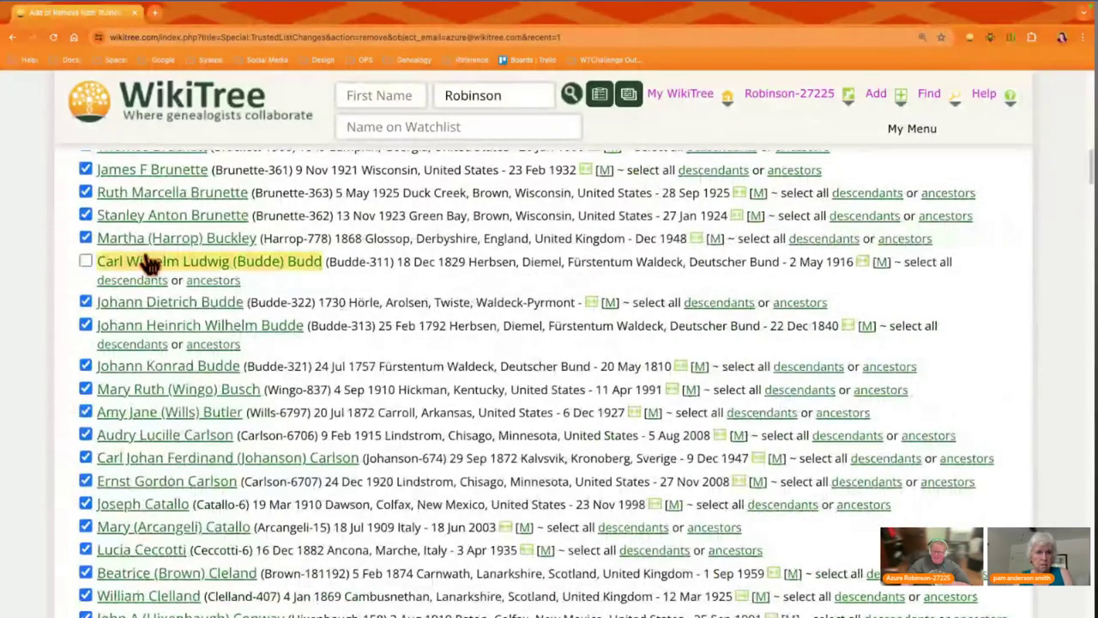
click(86, 301)
click(86, 325)
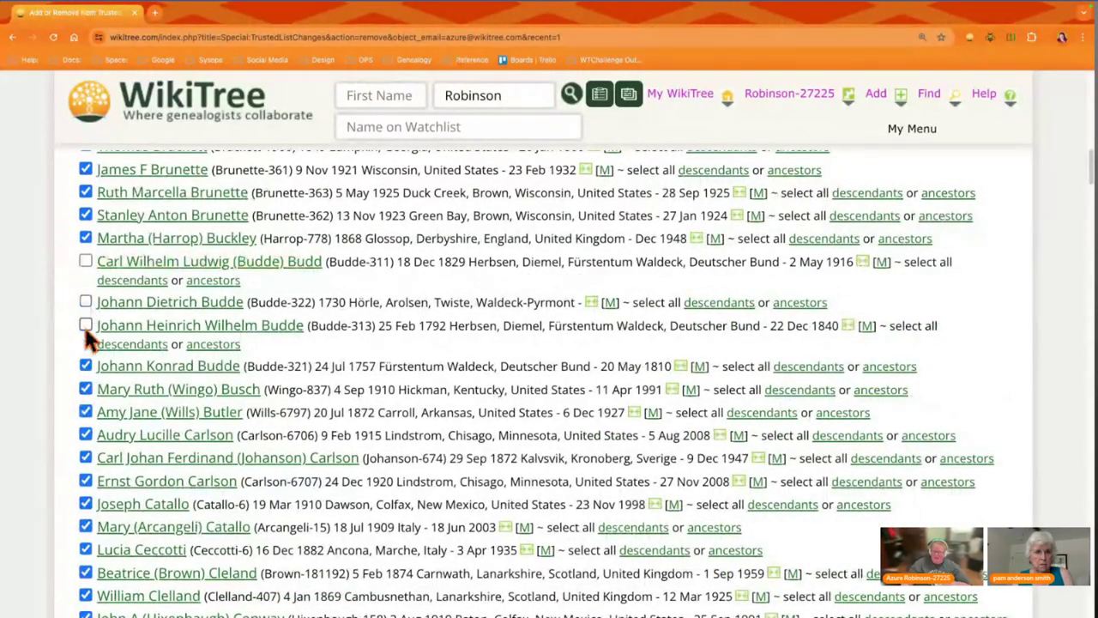
Exclude from removal the profile directly above the one born in Hickman, Kentucky
click(86, 365)
Exclude from removal the five consecutive profiles from the one born in Herbsen, Volkmarsen, through the one born in 1800 in Maryland
scroll(30, 411, down, 2)
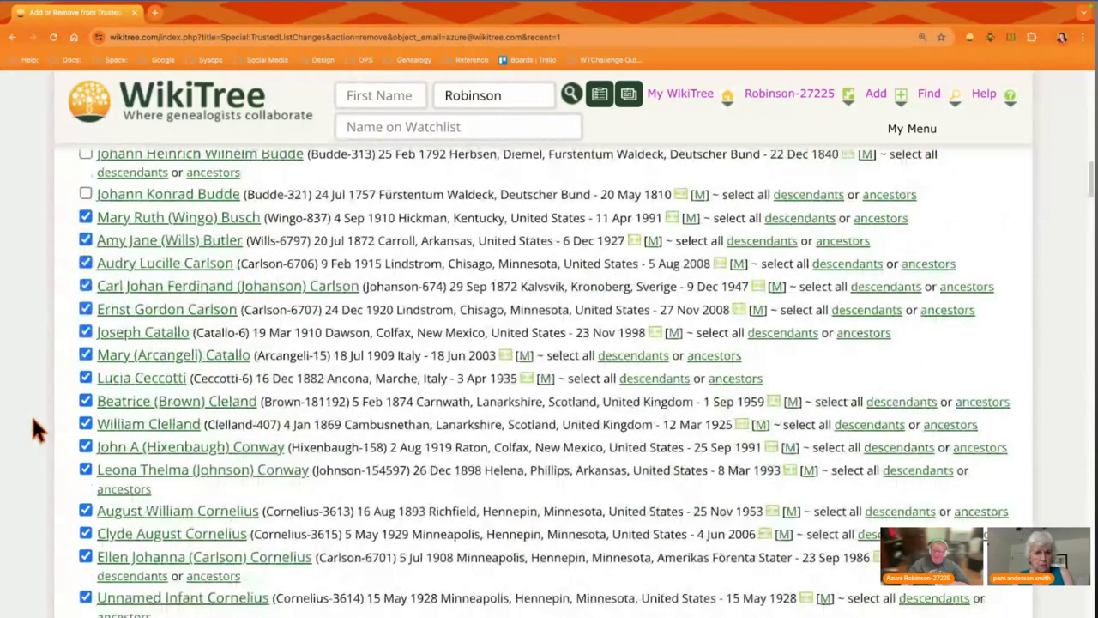
scroll(31, 415, down, 1)
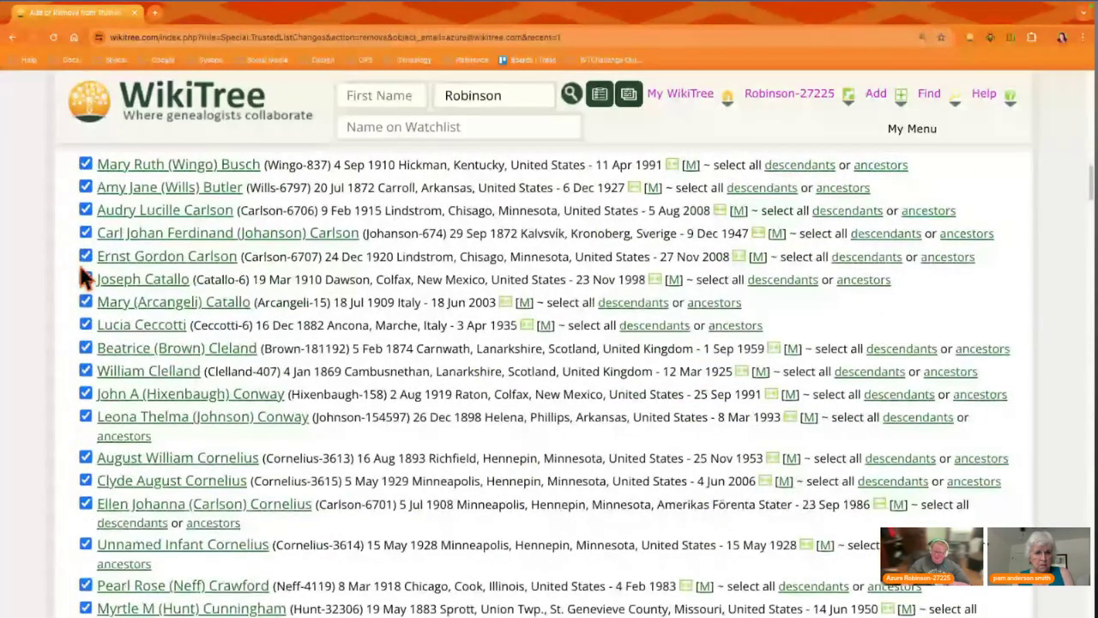
scroll(51, 301, down, 1)
scroll(51, 301, down, 1)
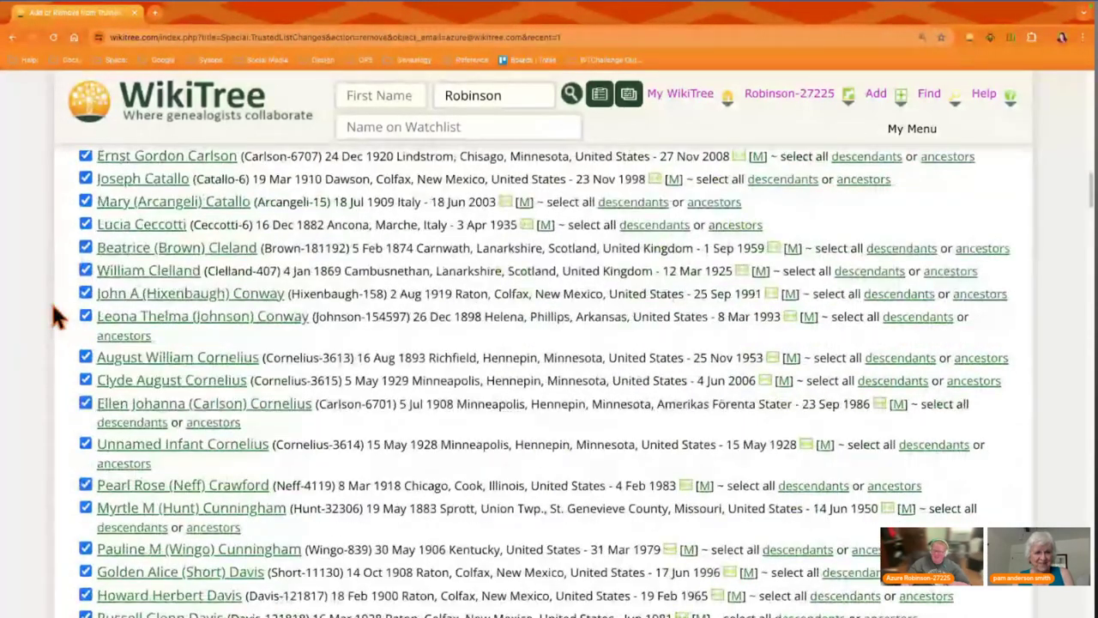
scroll(50, 301, down, 3)
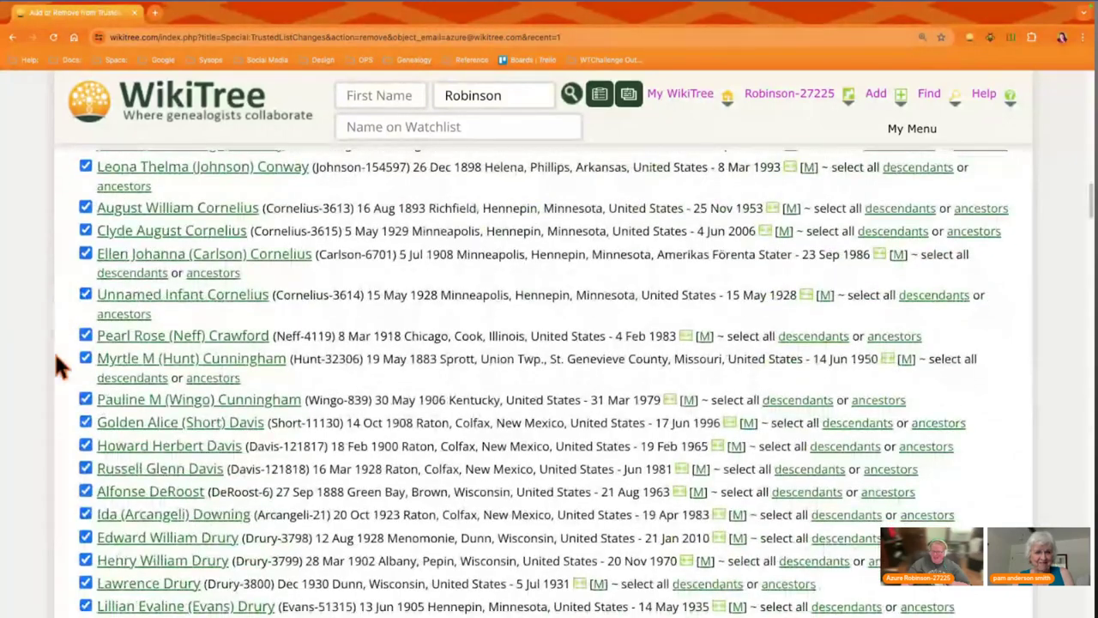
scroll(34, 394, down, 3)
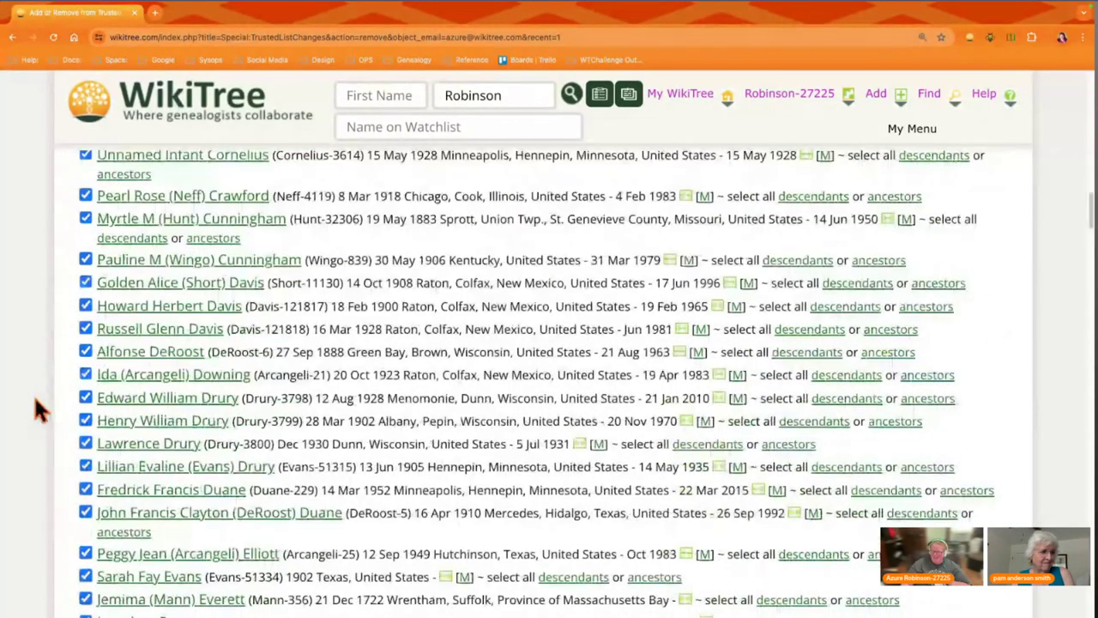
scroll(37, 413, down, 1)
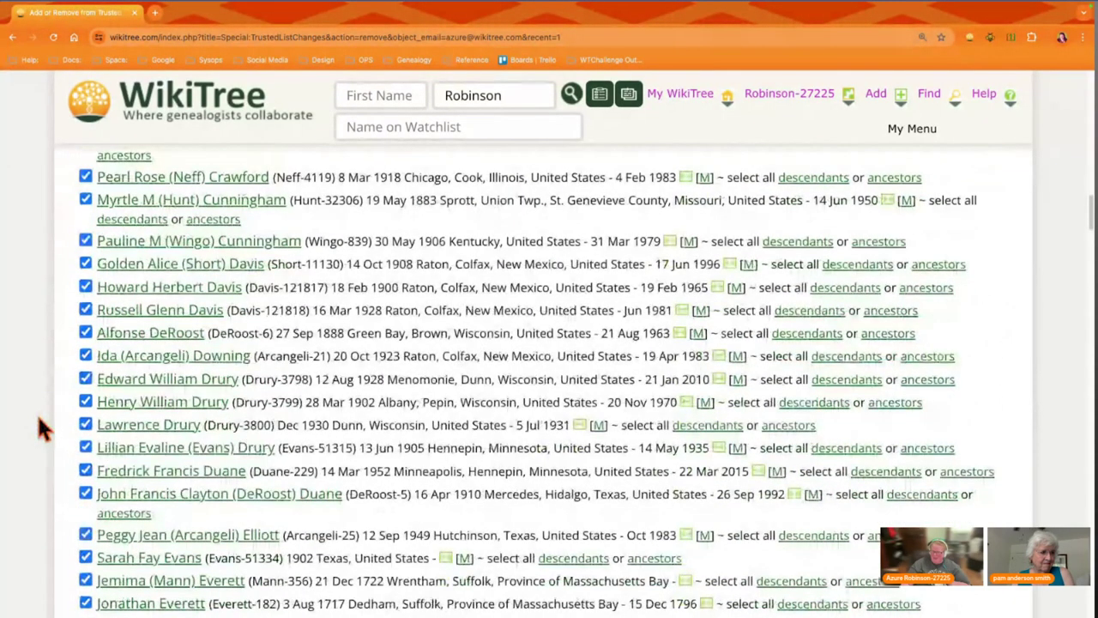
scroll(37, 414, down, 3)
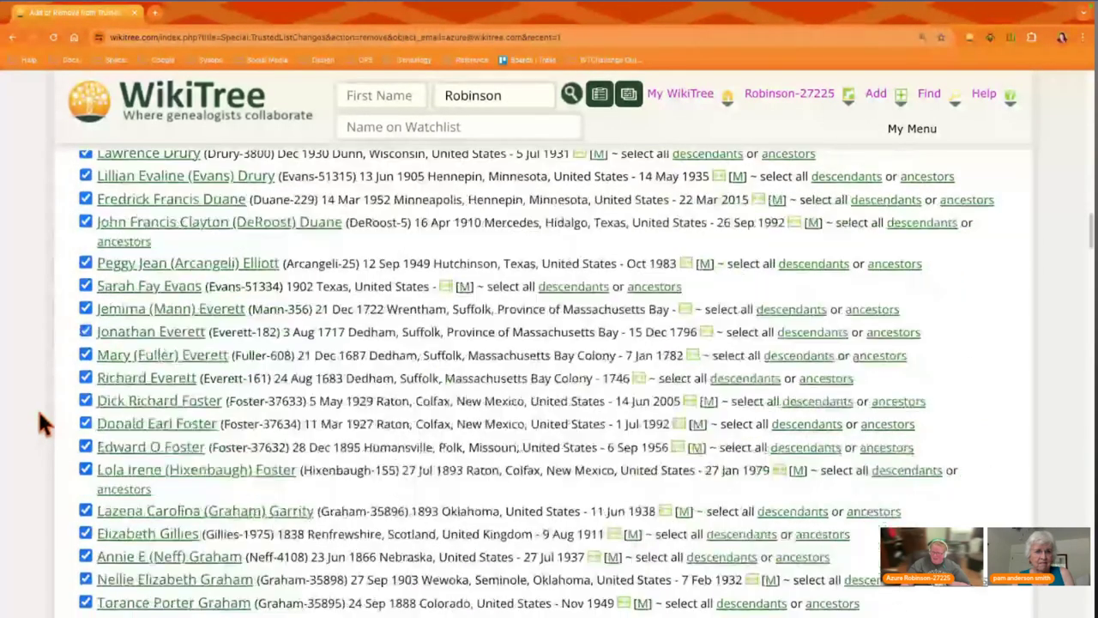
scroll(37, 409, down, 2)
scroll(30, 395, down, 1)
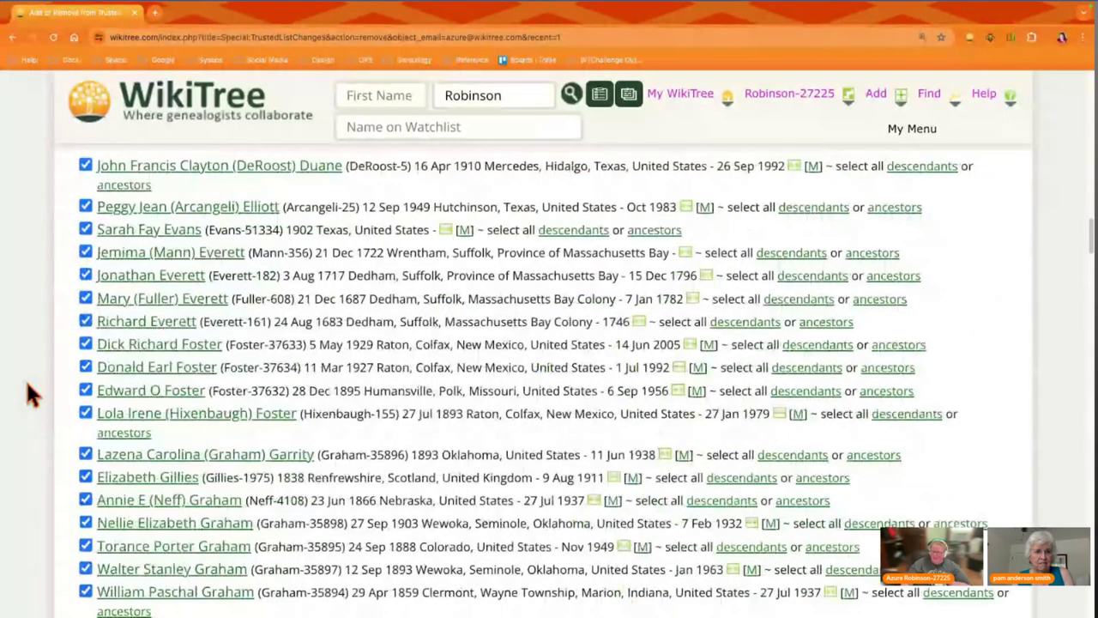
scroll(30, 395, down, 2)
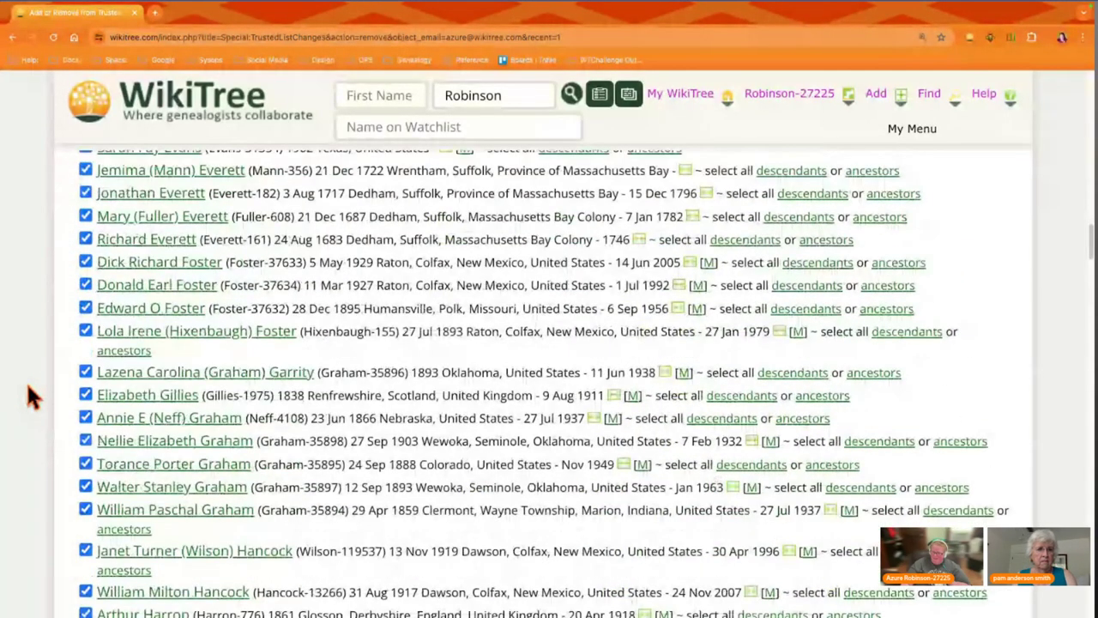
scroll(30, 395, down, 3)
scroll(30, 392, down, 3)
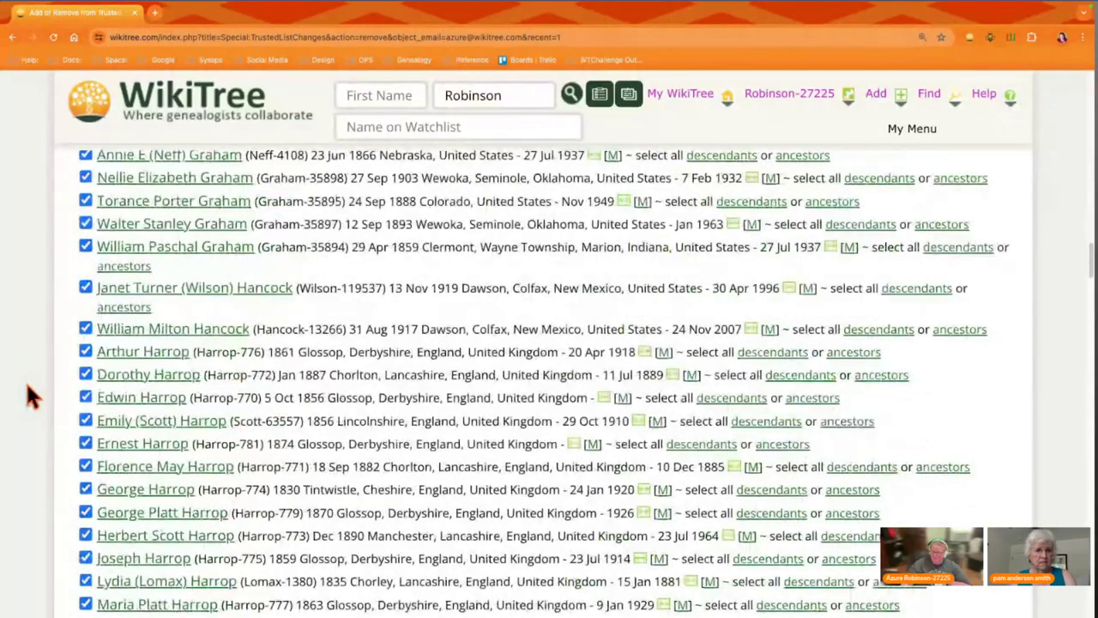
scroll(30, 396, down, 2)
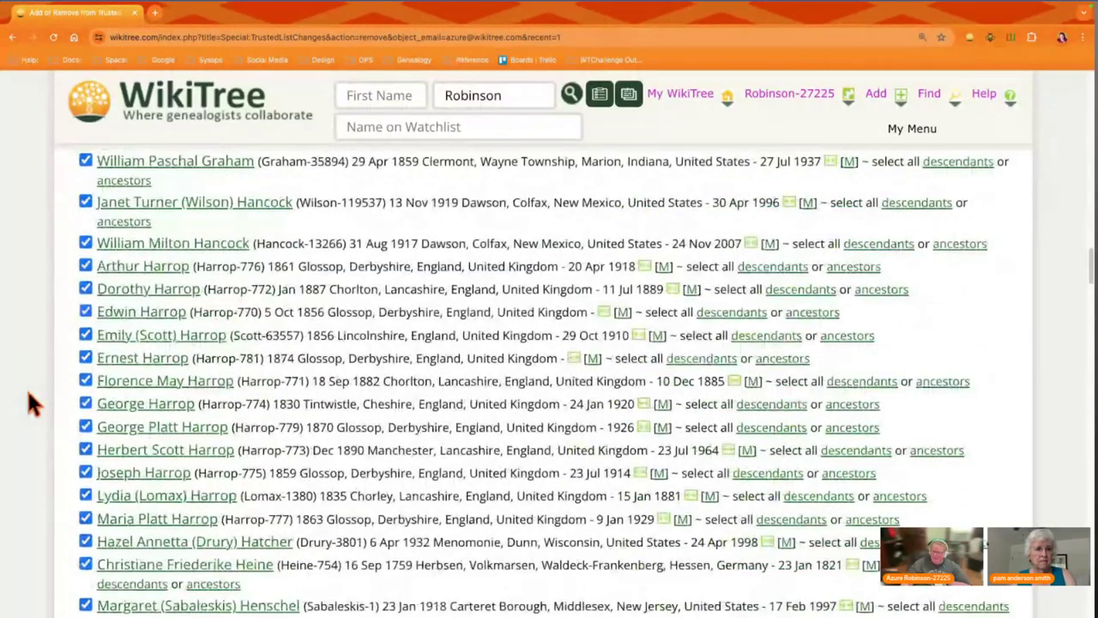
scroll(27, 387, down, 6)
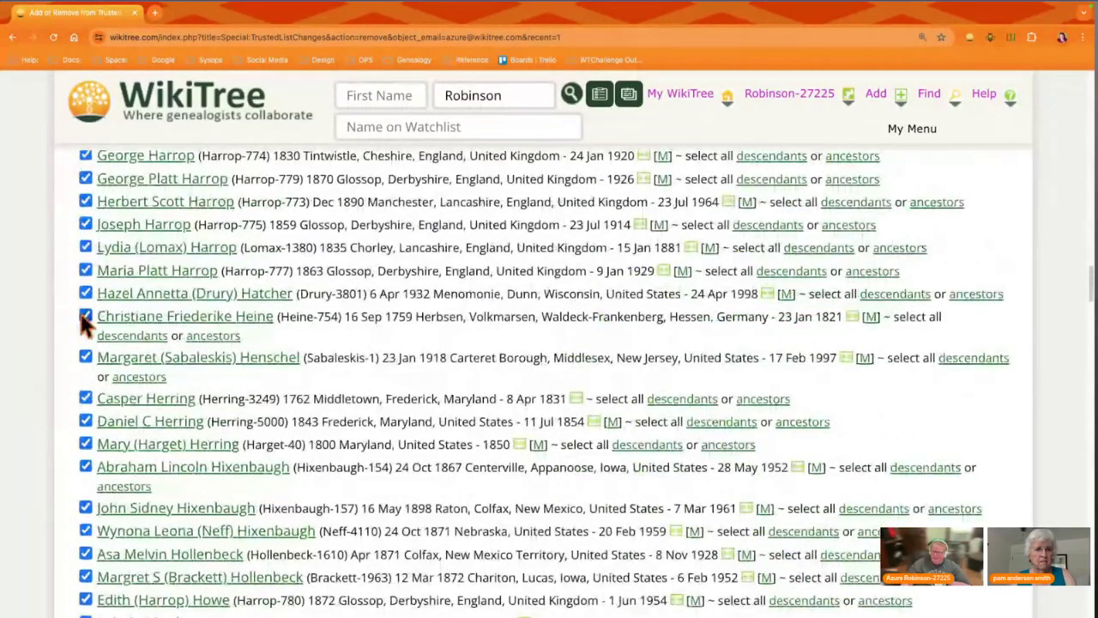
click(86, 317)
click(85, 357)
click(86, 398)
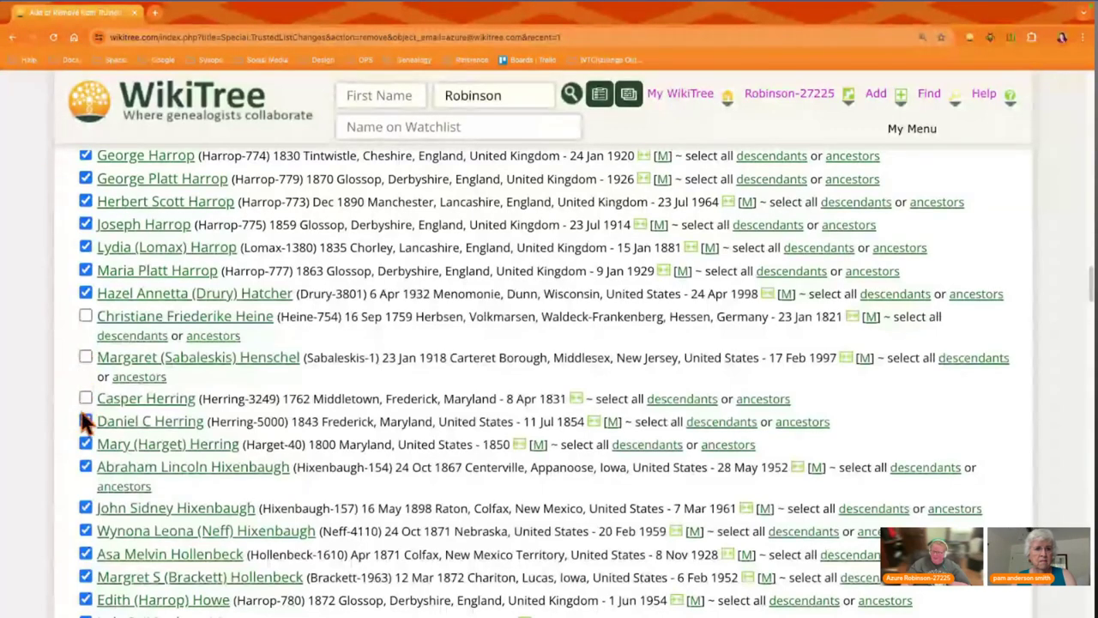
click(86, 421)
click(86, 444)
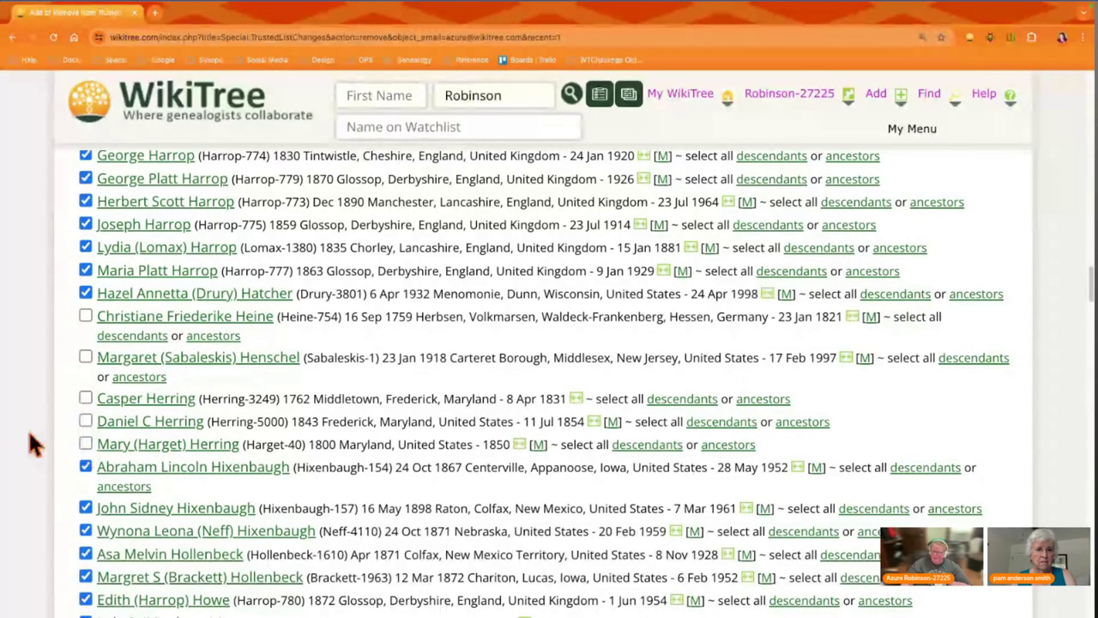
Exclude from removal the three consecutive profiles starting with the one born in Tumwater, Thurston, Washington
scroll(30, 444, down, 1)
scroll(27, 430, down, 6)
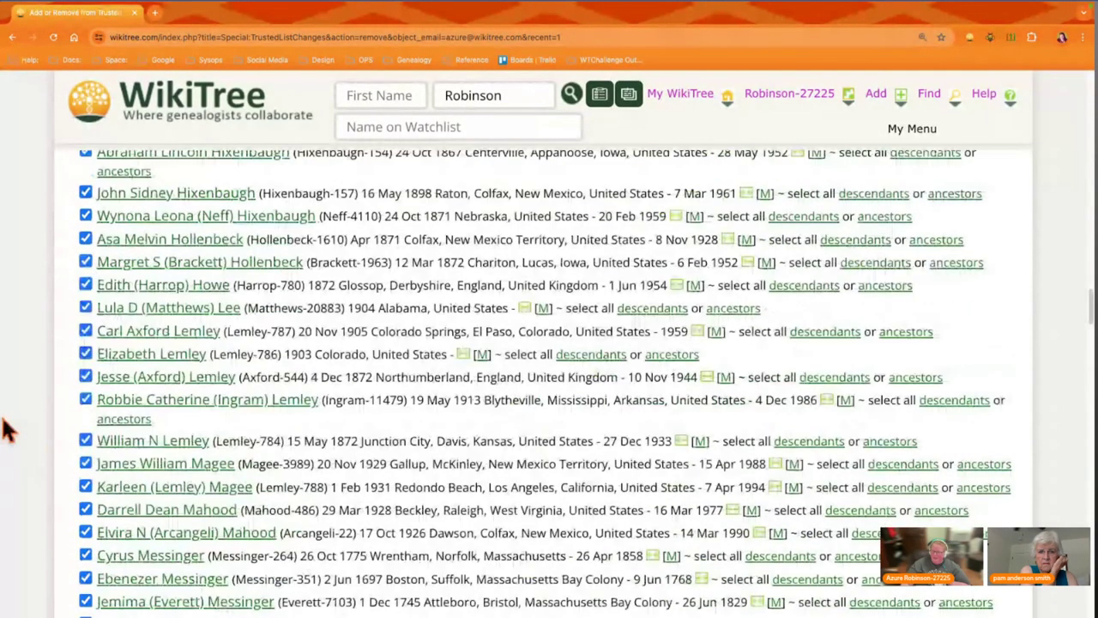
scroll(5, 429, down, 4)
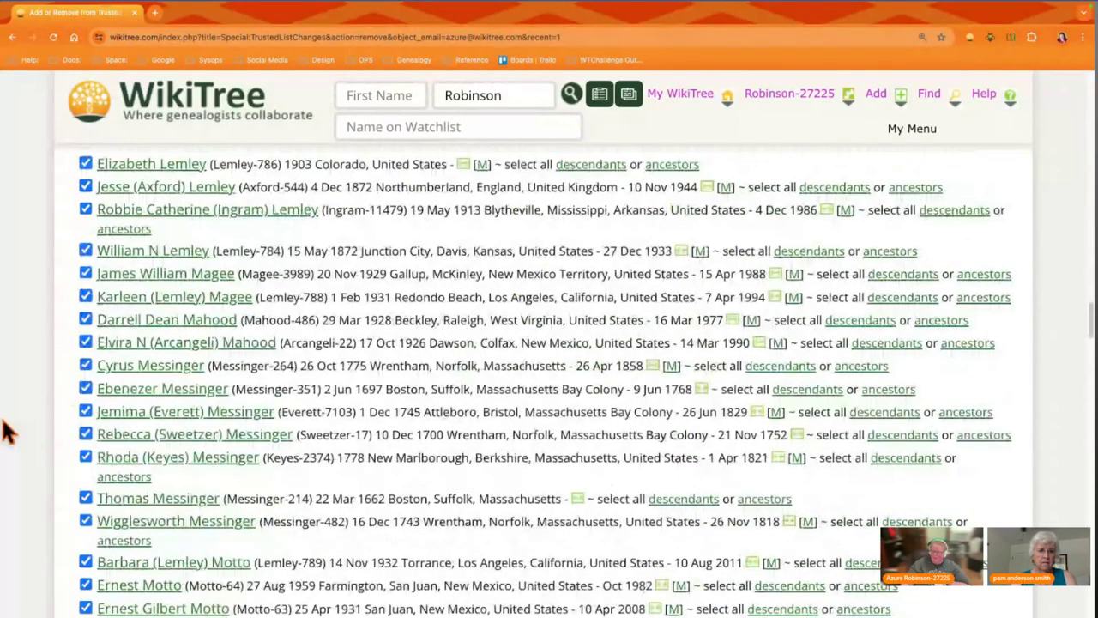
scroll(4, 429, down, 8)
scroll(5, 429, down, 5)
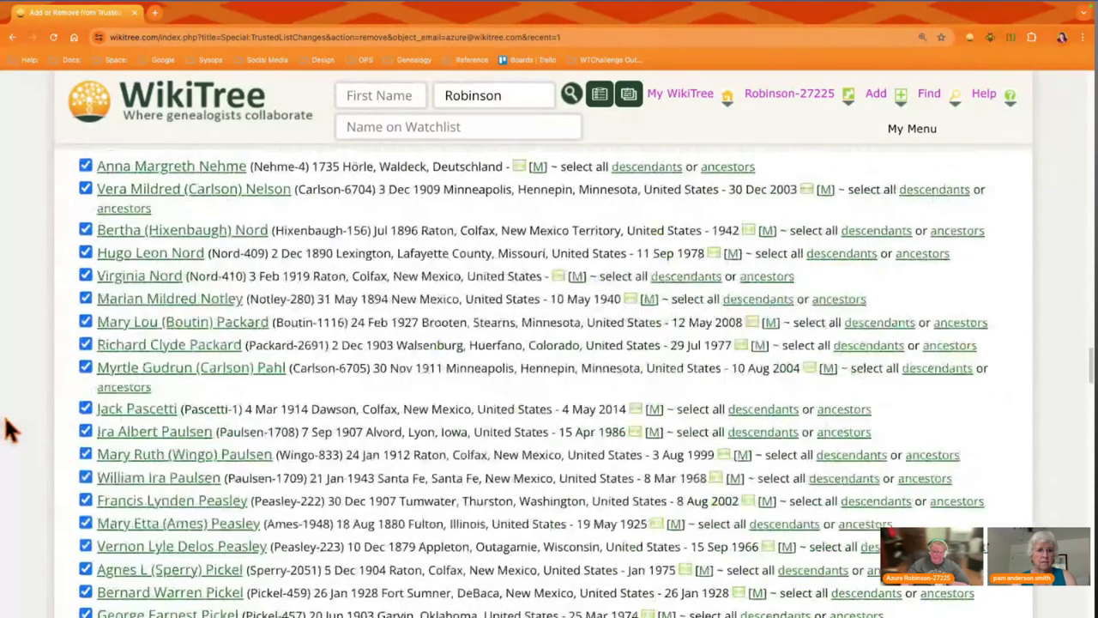
scroll(7, 429, down, 4)
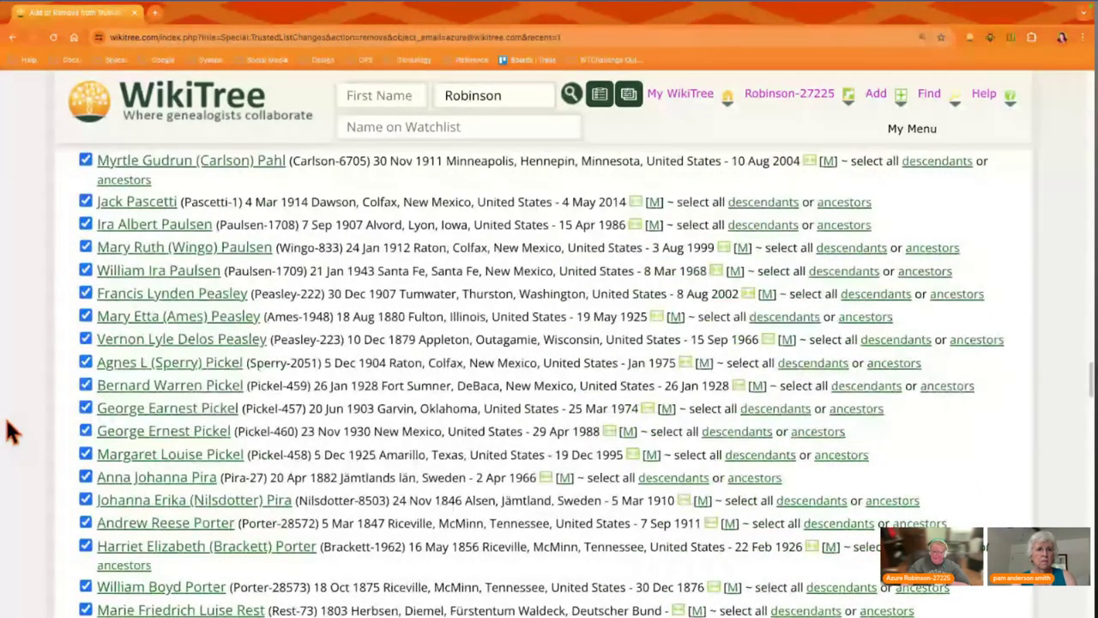
scroll(5, 416, down, 1)
click(86, 264)
click(86, 287)
click(86, 309)
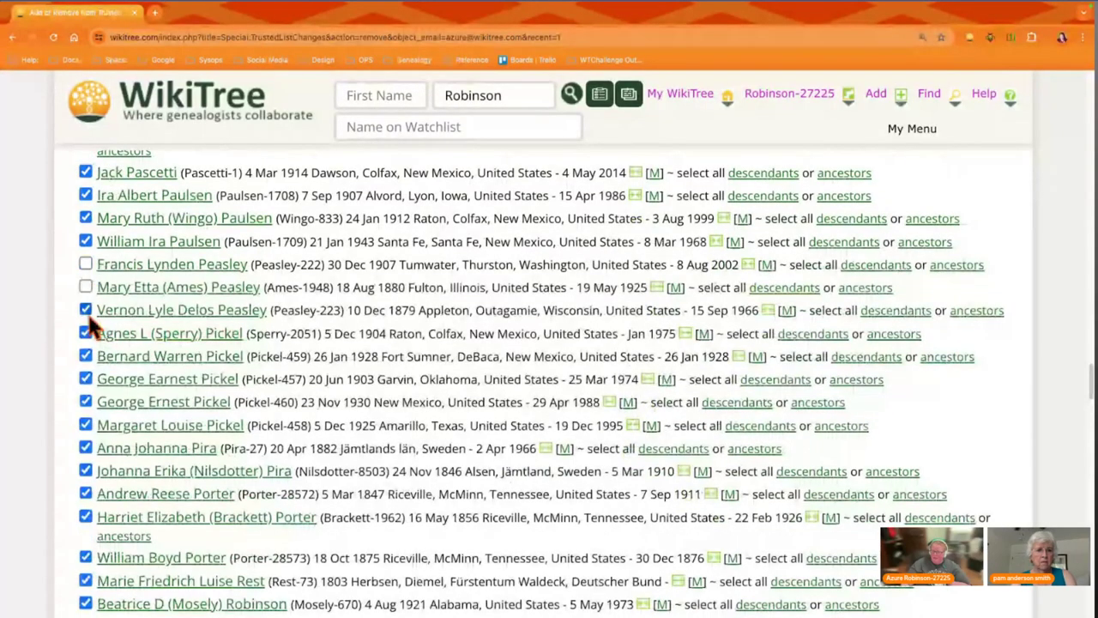
Exclude from removal the profile born in Burlington, Des Moines, Iowa
scroll(26, 421, down, 2)
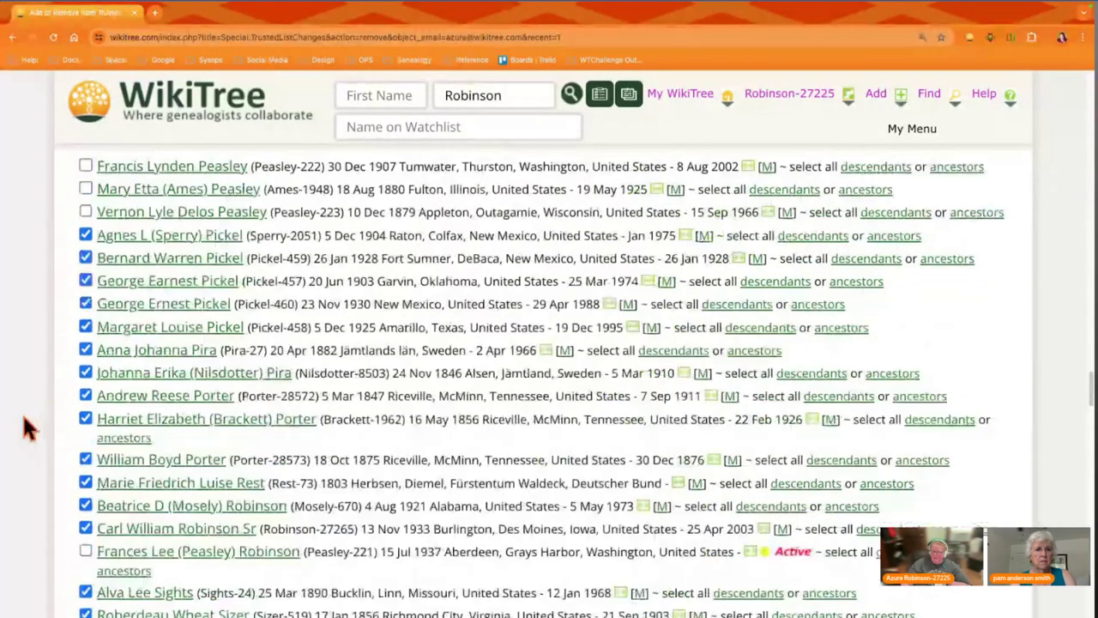
scroll(26, 426, down, 4)
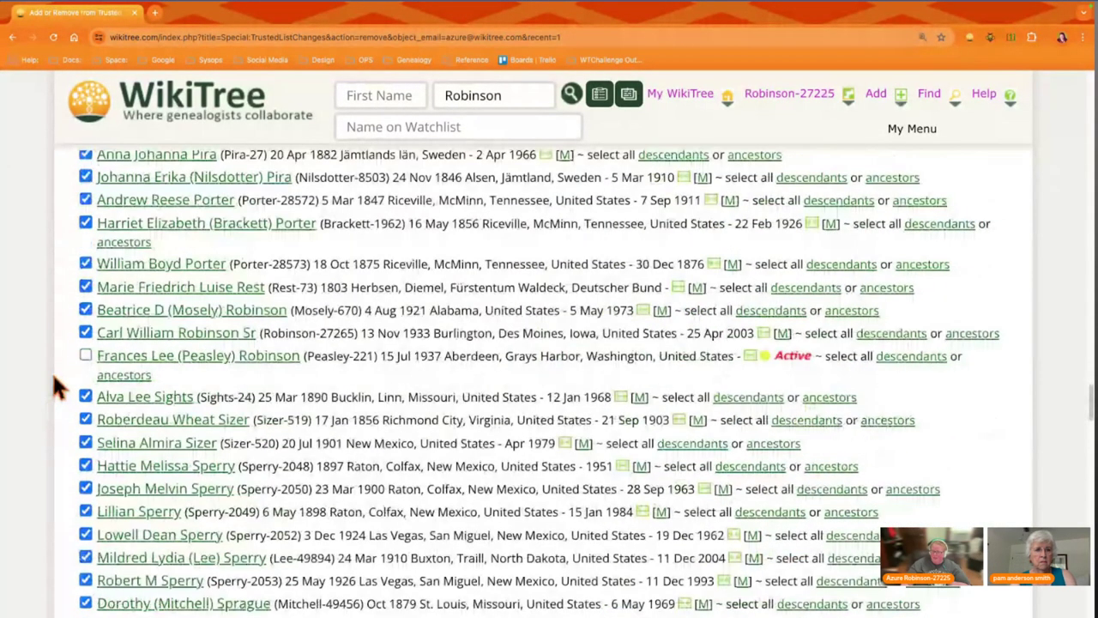
click(85, 332)
scroll(33, 431, down, 1)
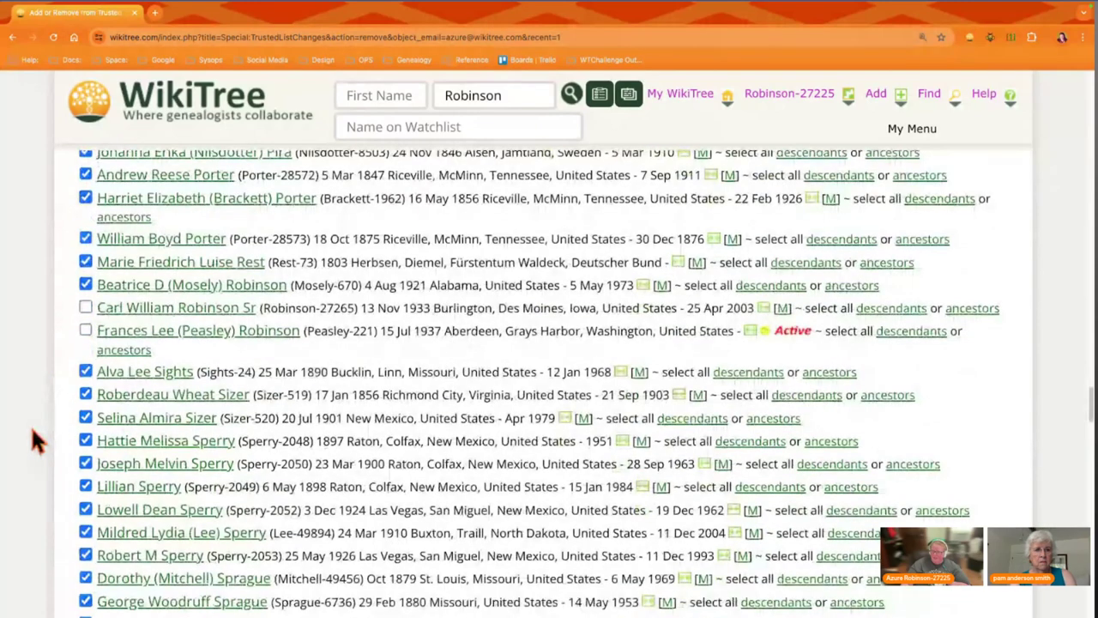
Review the rest of the recent additions and remove yourself from the Trusted Lists of all profiles still selected
scroll(31, 436, down, 2)
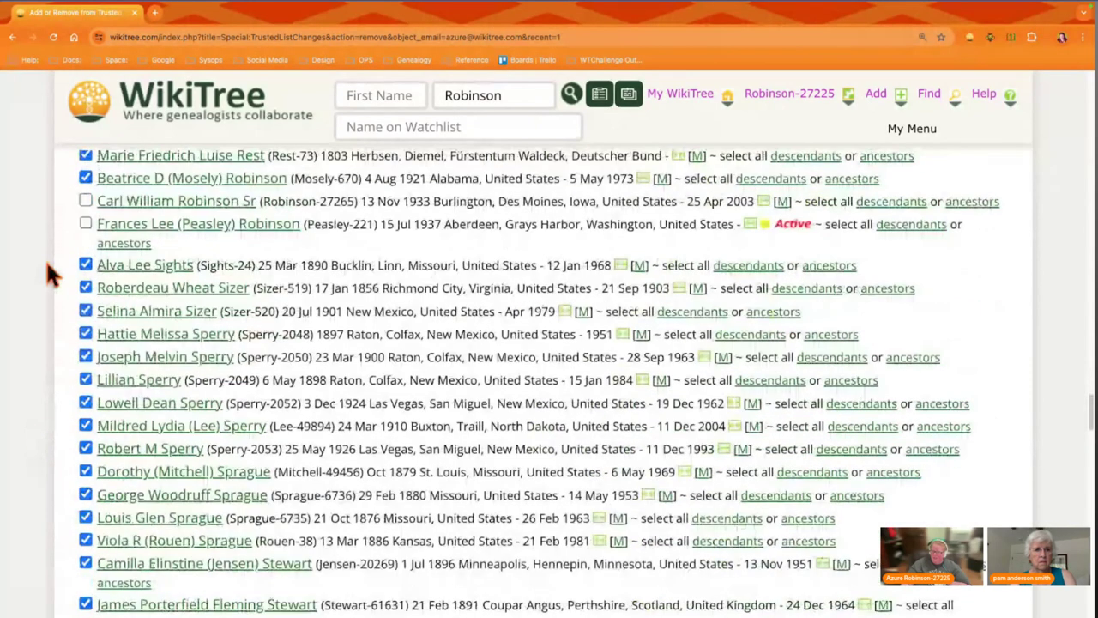
scroll(25, 467, down, 3)
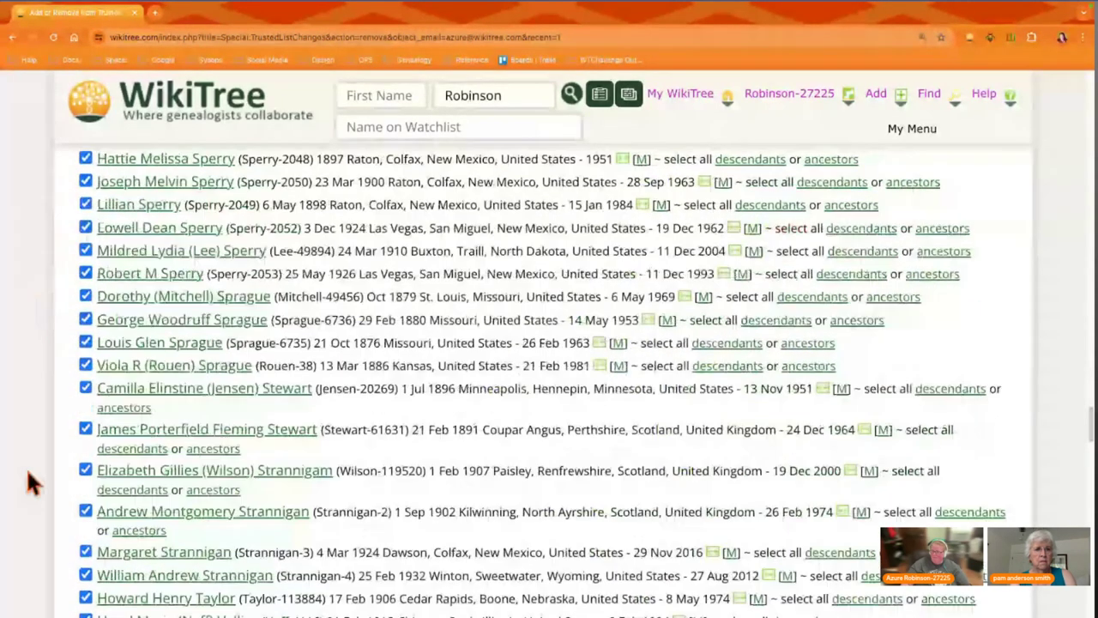
scroll(26, 467, down, 6)
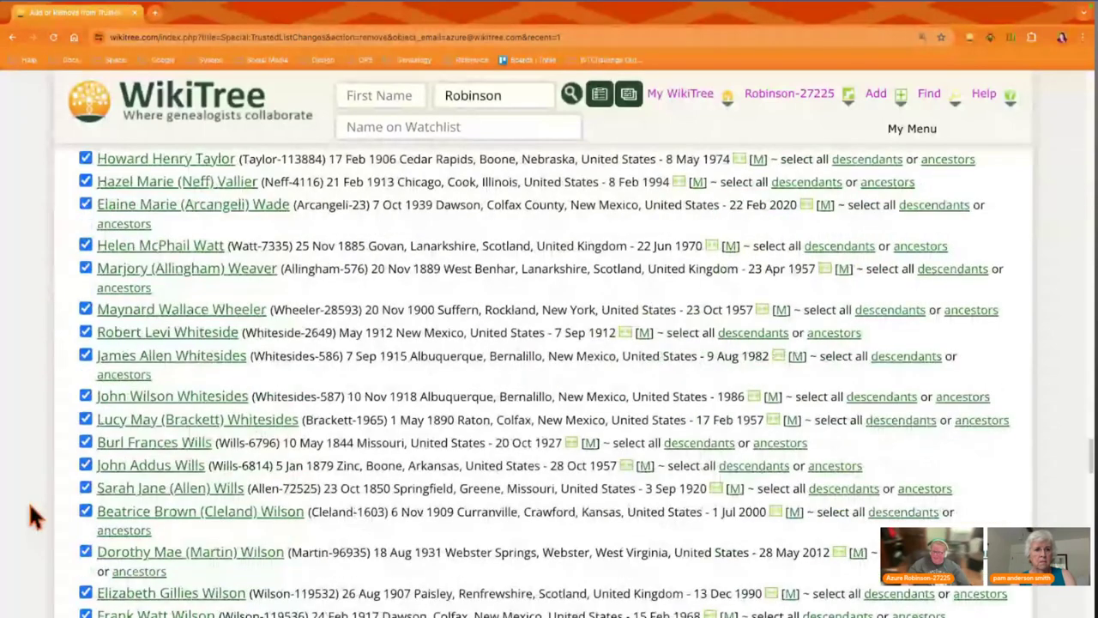
scroll(29, 501, down, 10)
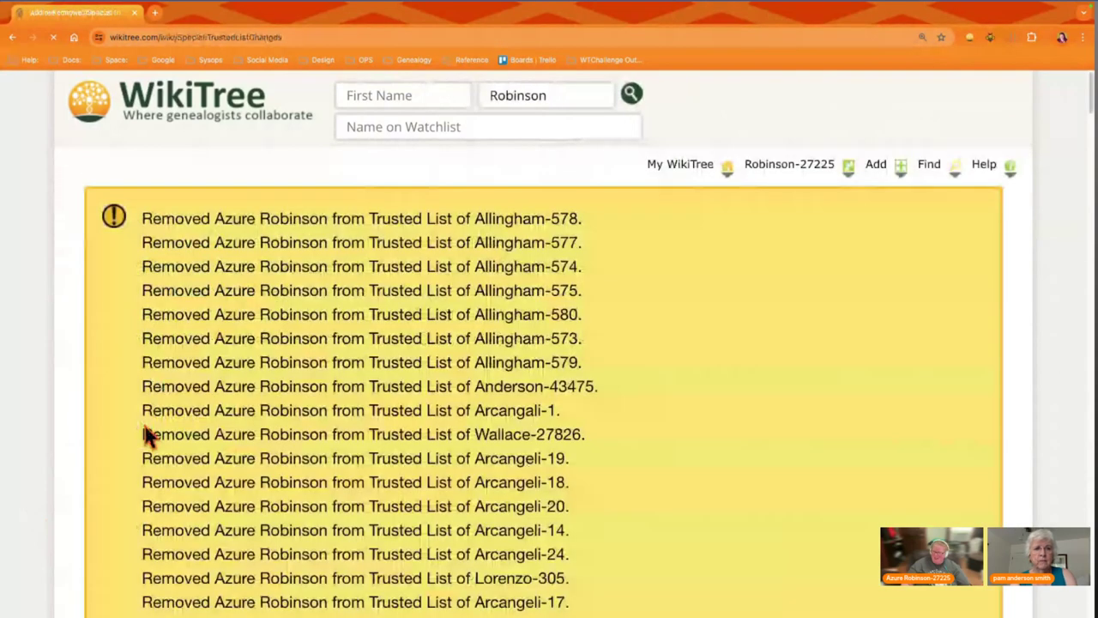
Look through the list of completed Trusted List removals
scroll(114, 394, down, 4)
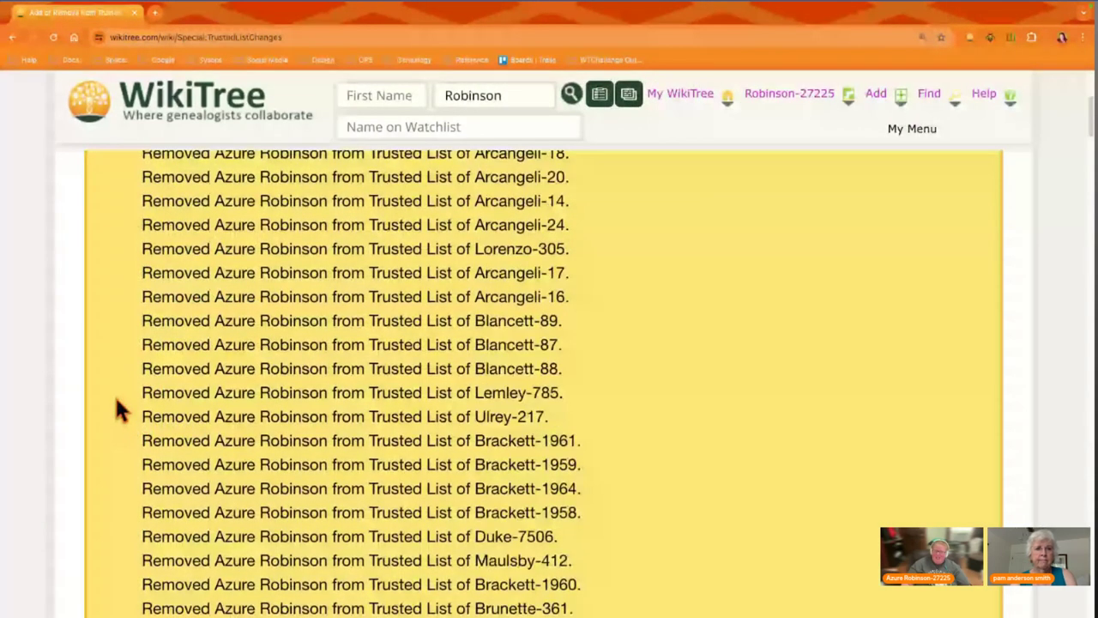
scroll(147, 360, down, 3)
scroll(149, 359, up, 5)
scroll(148, 358, up, 2)
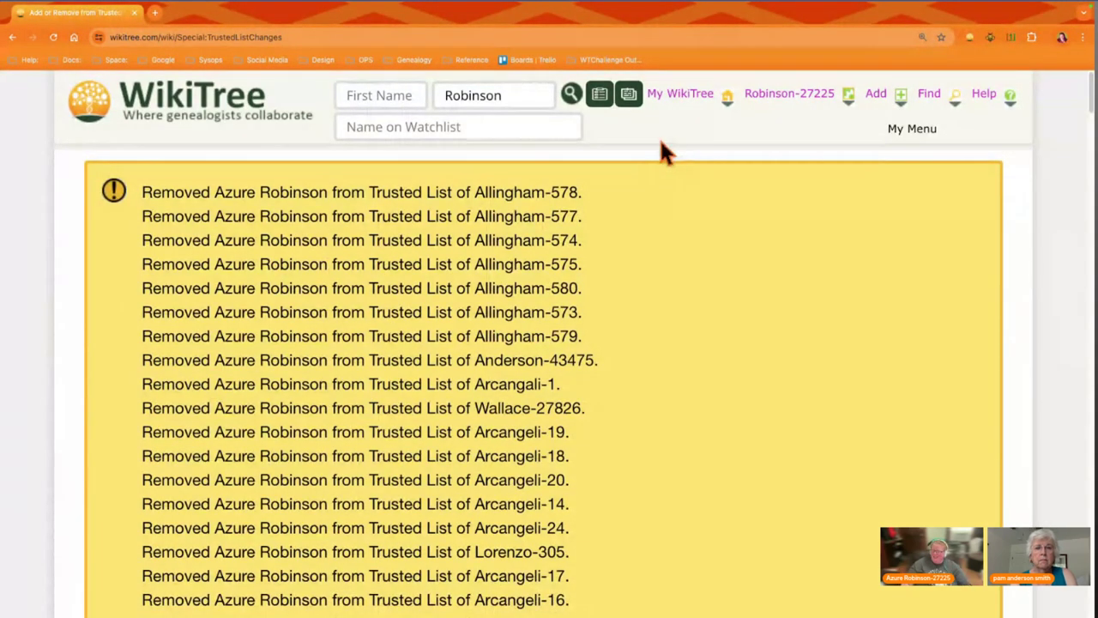
Leave the removal results for the WikiTree home page and open your Watchlist from there
mouse_move(657, 117)
scroll(711, 377, down, 4)
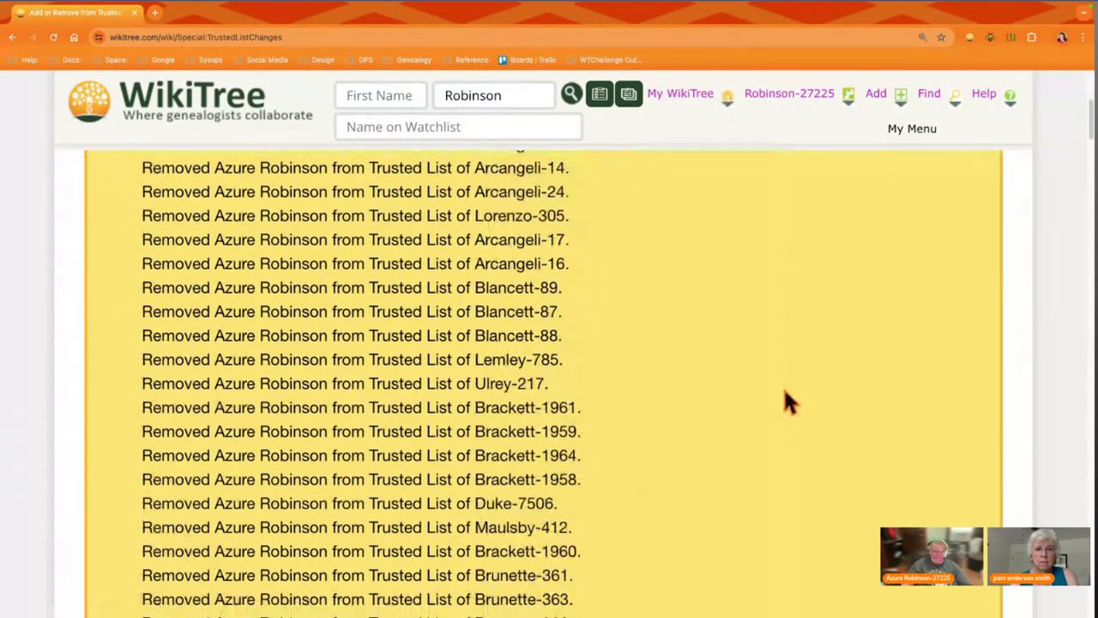
click(128, 108)
mouse_move(751, 131)
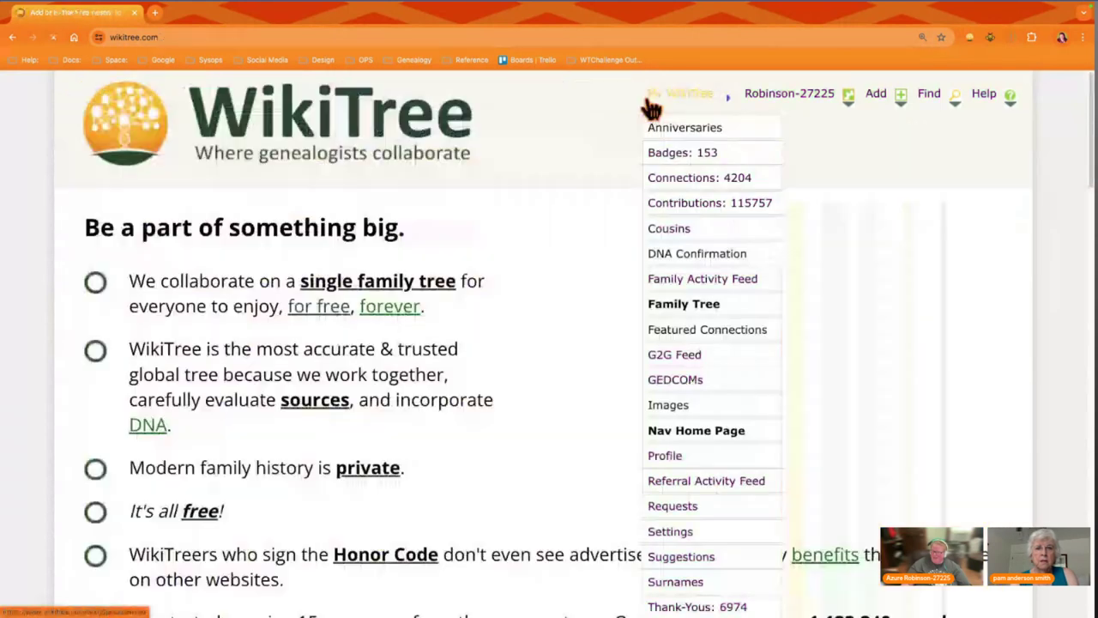
scroll(721, 517, down, 2)
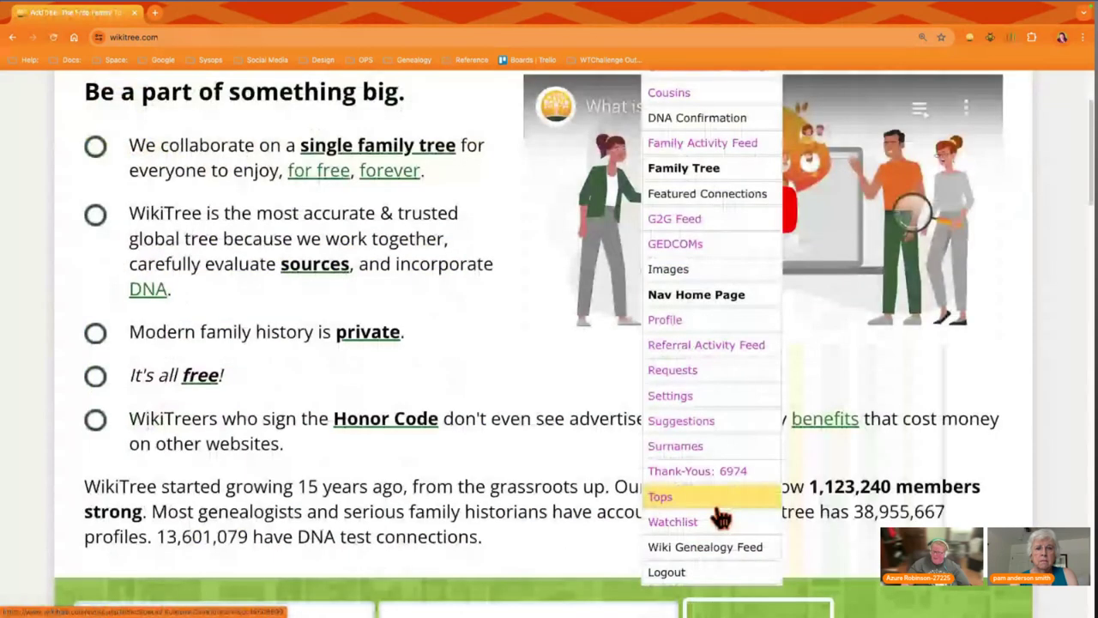
click(711, 524)
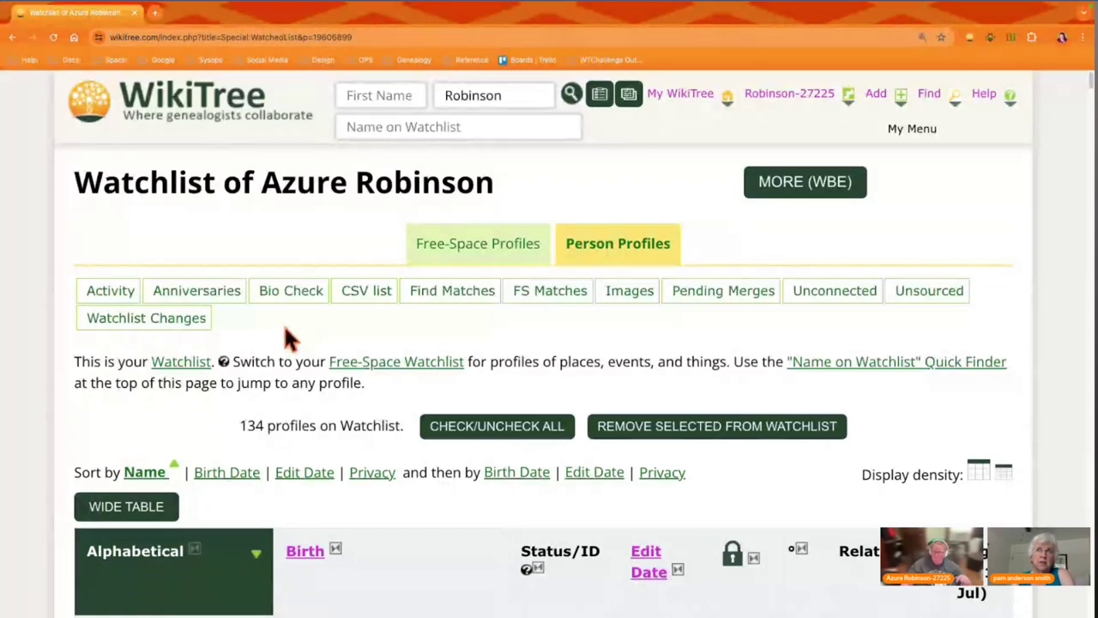
Sort the person profiles on the Watchlist by edit date
scroll(29, 420, down, 3)
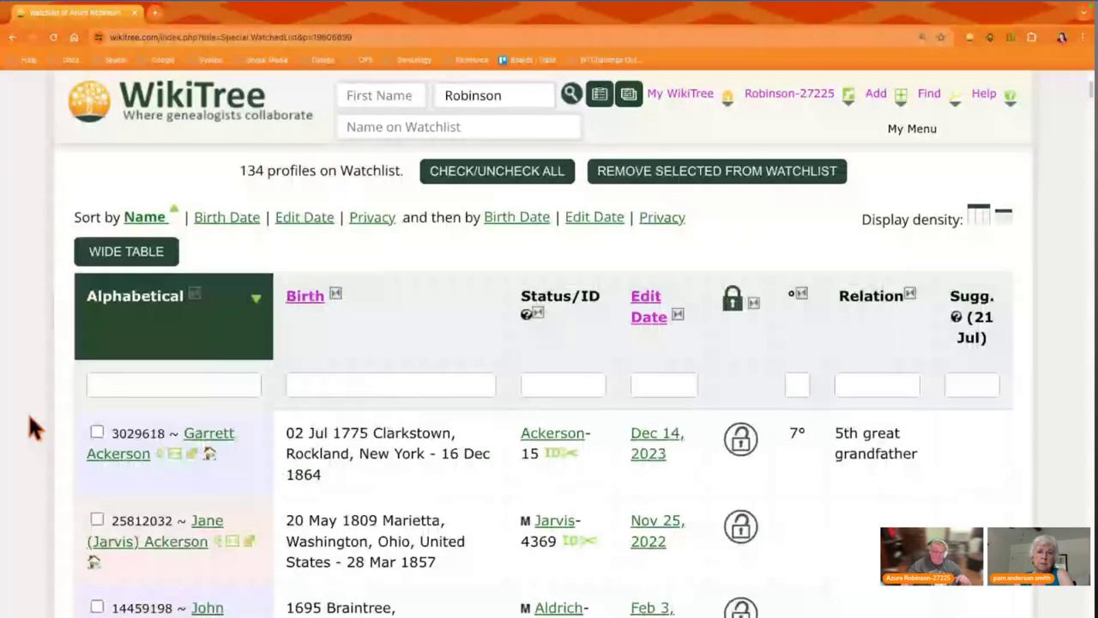
scroll(890, 406, down, 1)
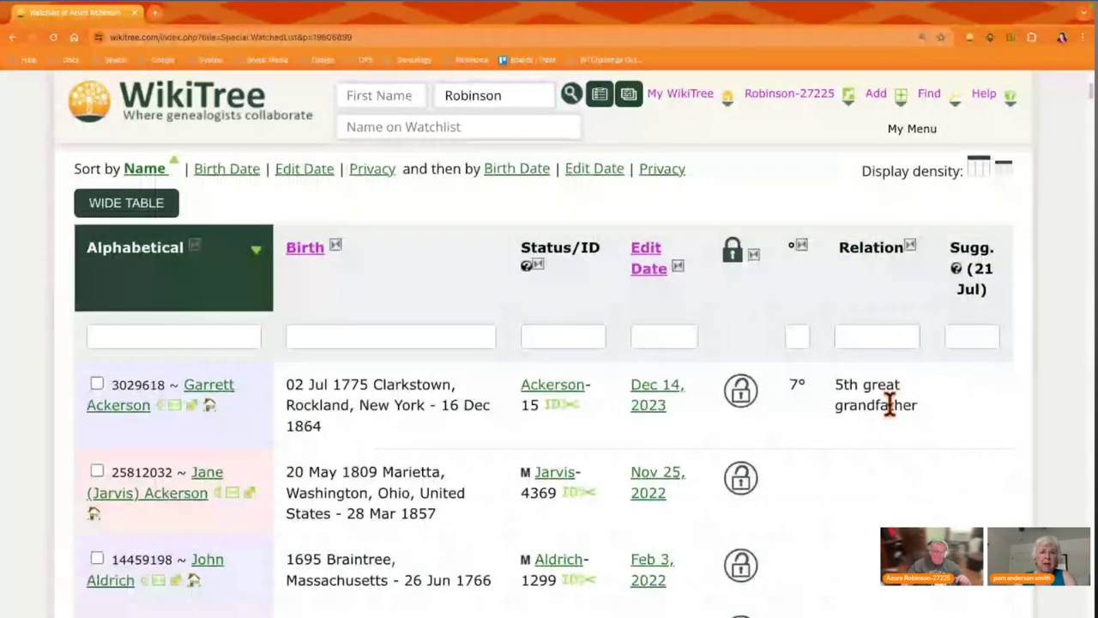
click(645, 248)
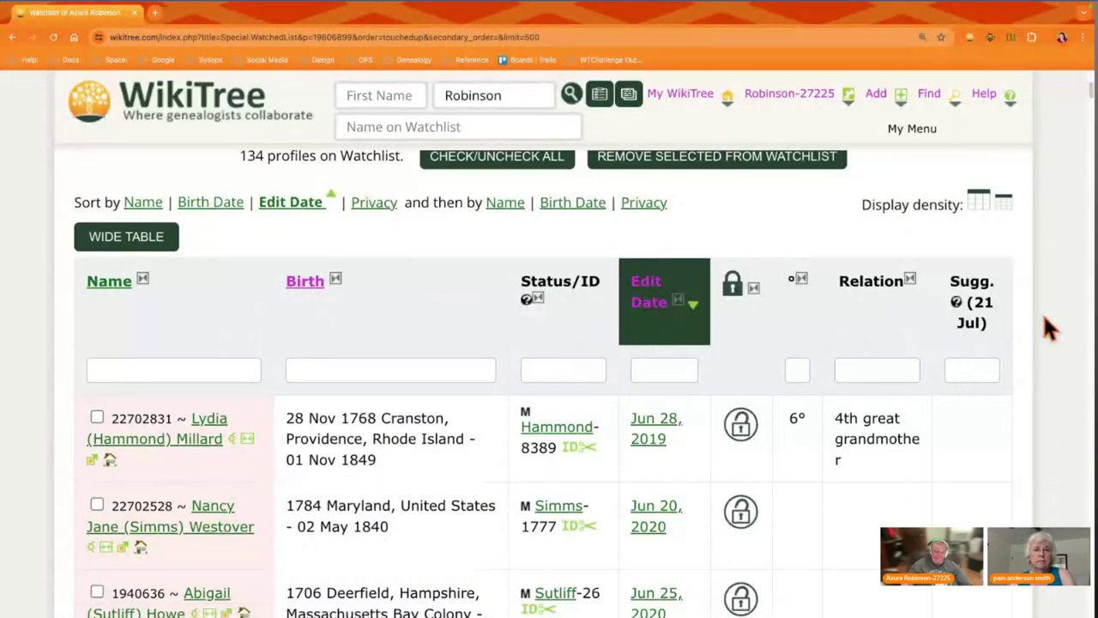
Leave the Watchlist and open the list of orphaned profiles available for adoption
scroll(1049, 328, up, 1)
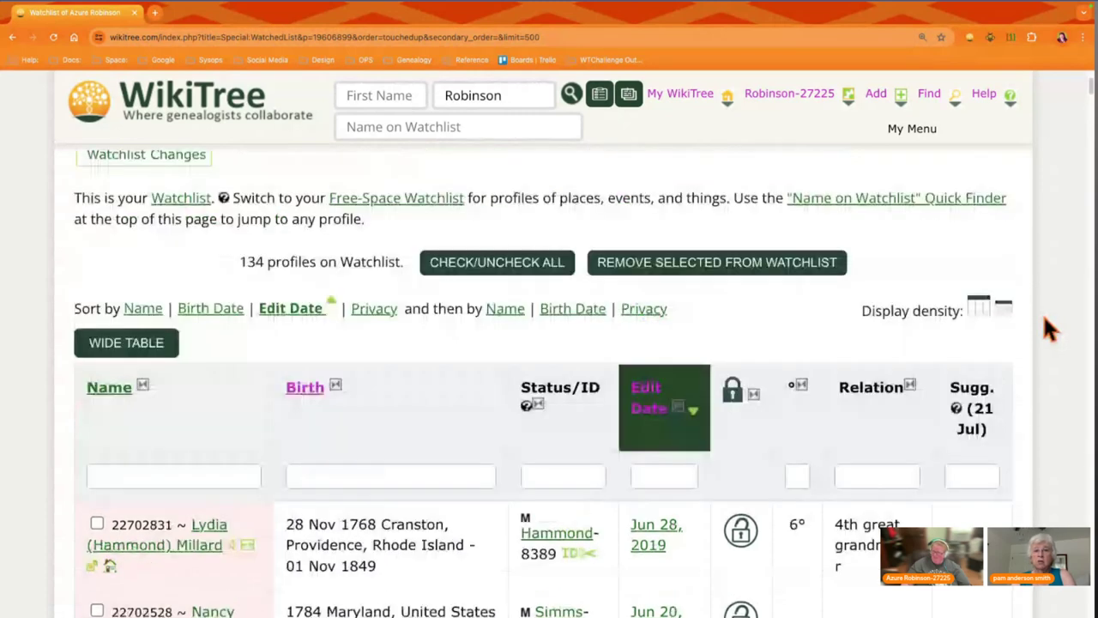
scroll(1048, 329, up, 2)
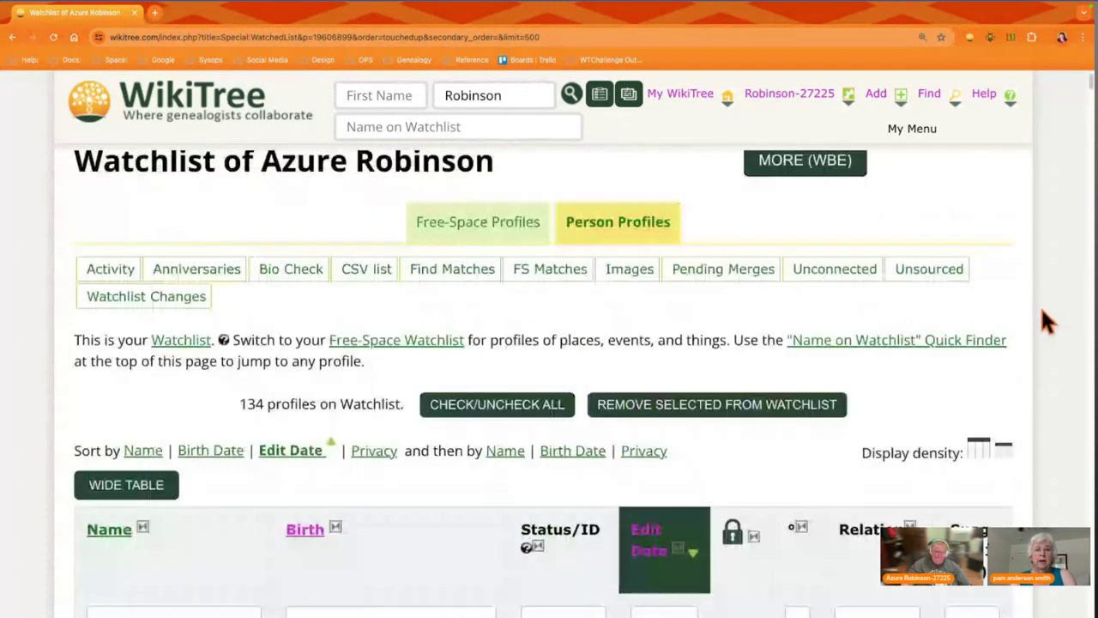
scroll(1046, 320, up, 1)
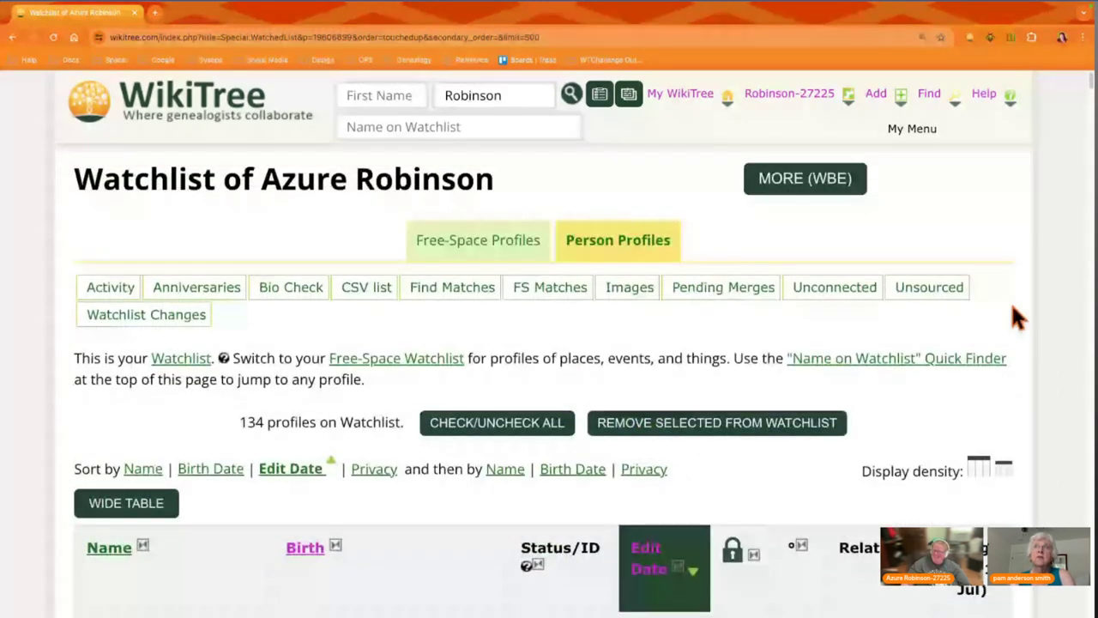
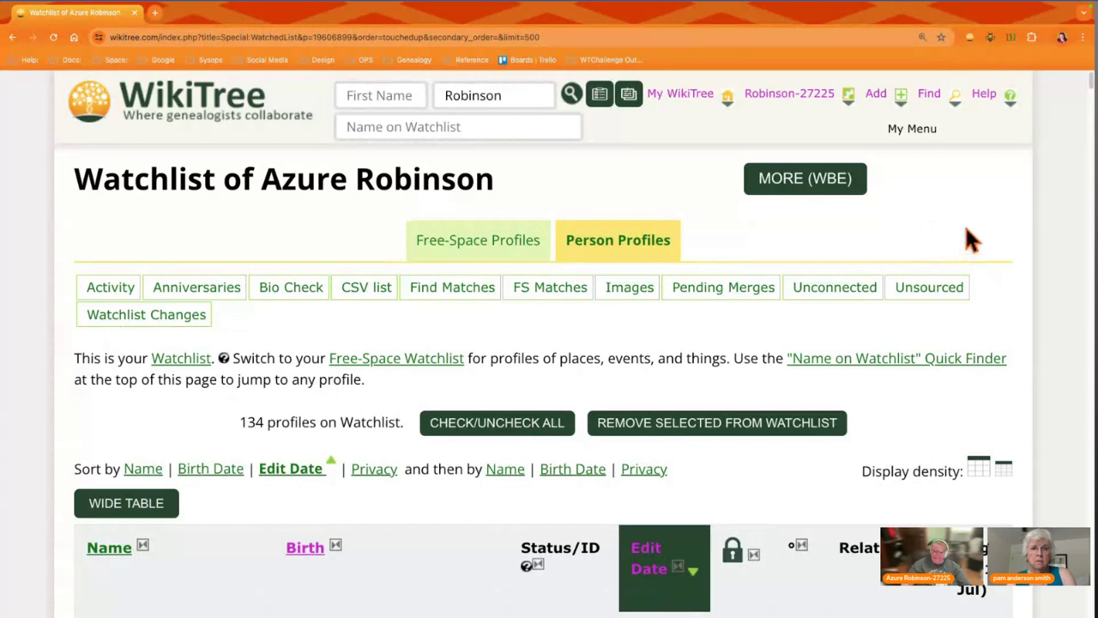
mouse_move(944, 105)
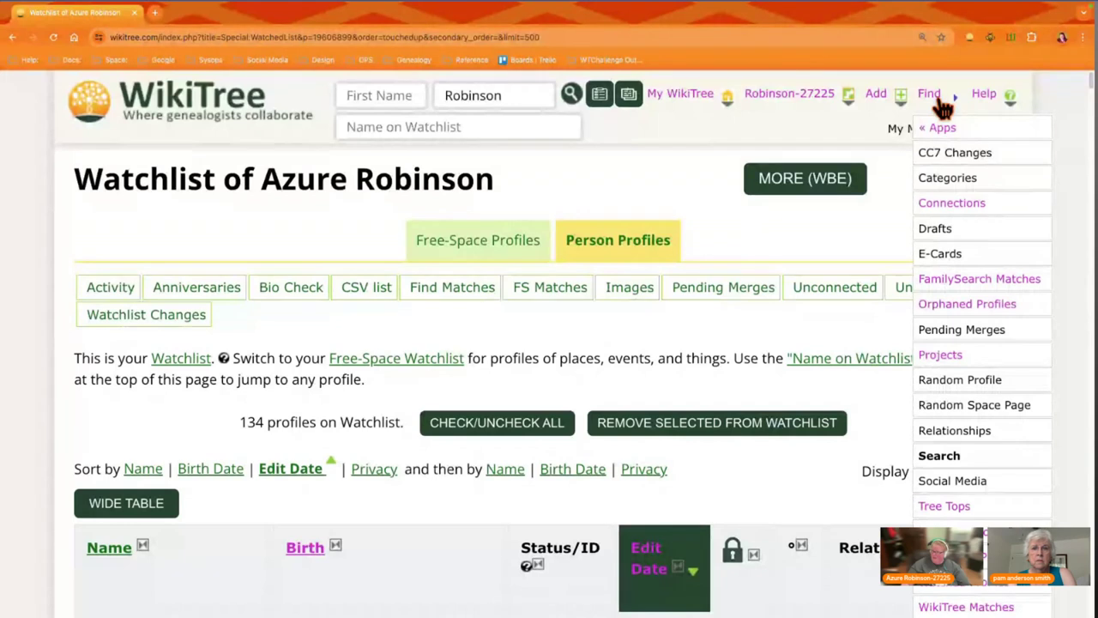
scroll(991, 358, down, 1)
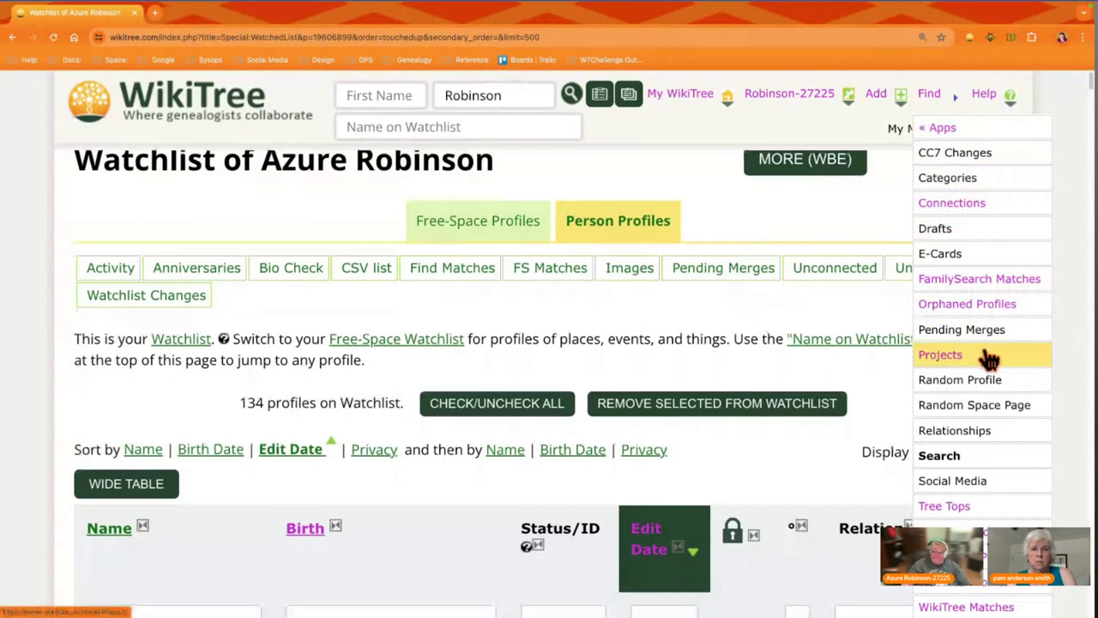
scroll(989, 358, down, 2)
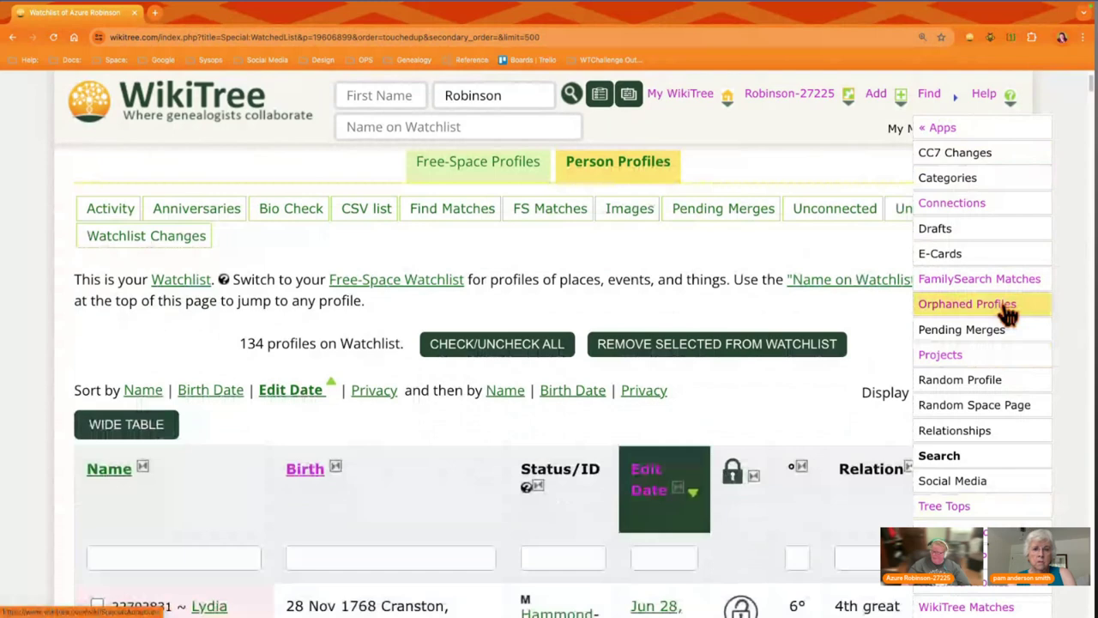
click(1004, 310)
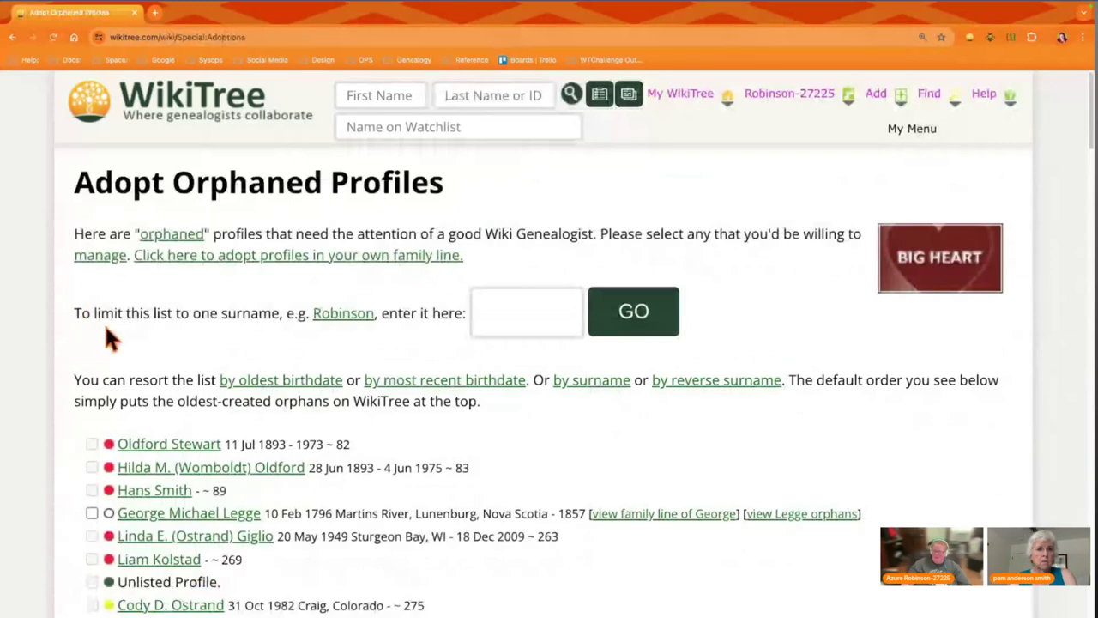
Limit the orphaned profiles list to the surname Peasley
click(492, 311)
text(Peasley)
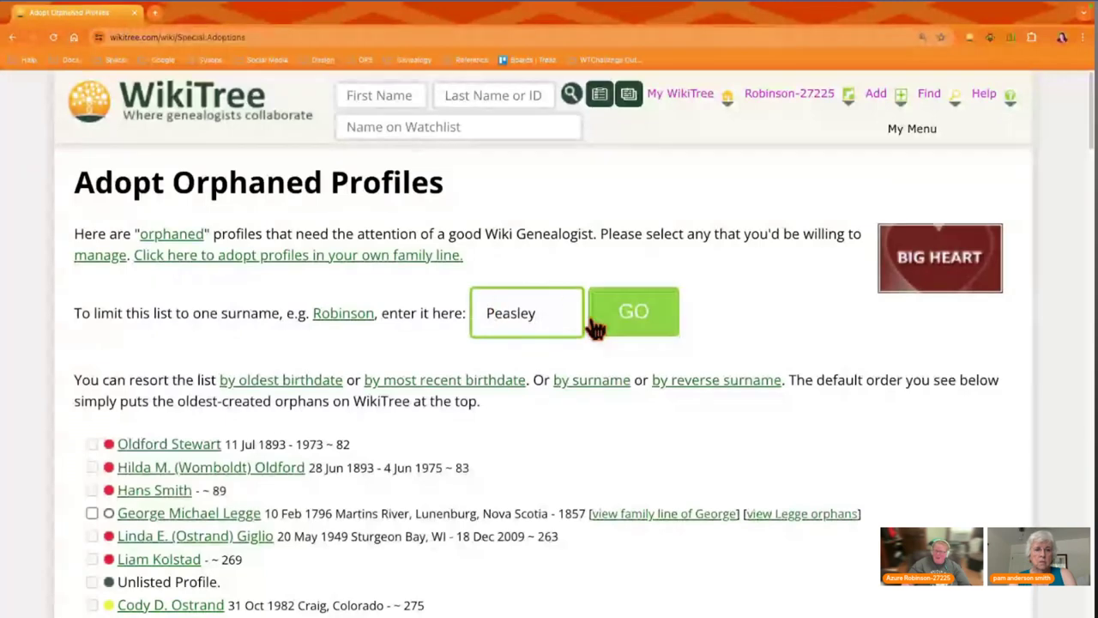
click(645, 316)
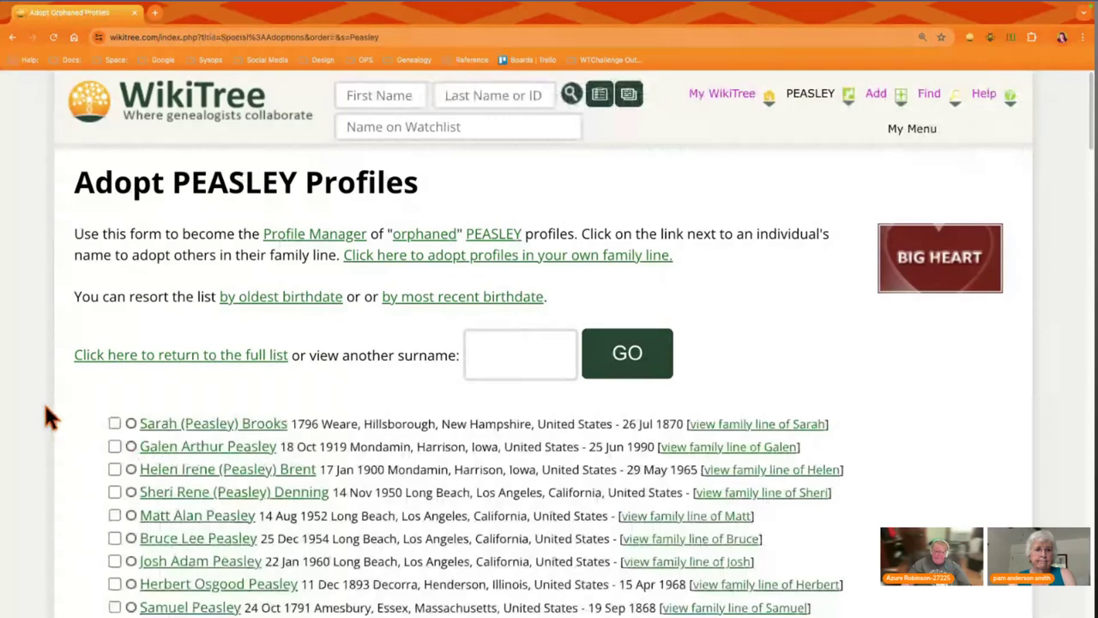
Select the first orphan, from Weare, New Hampshire, and the one from New Boston, New Hampshire, for adoption
scroll(82, 426, down, 1)
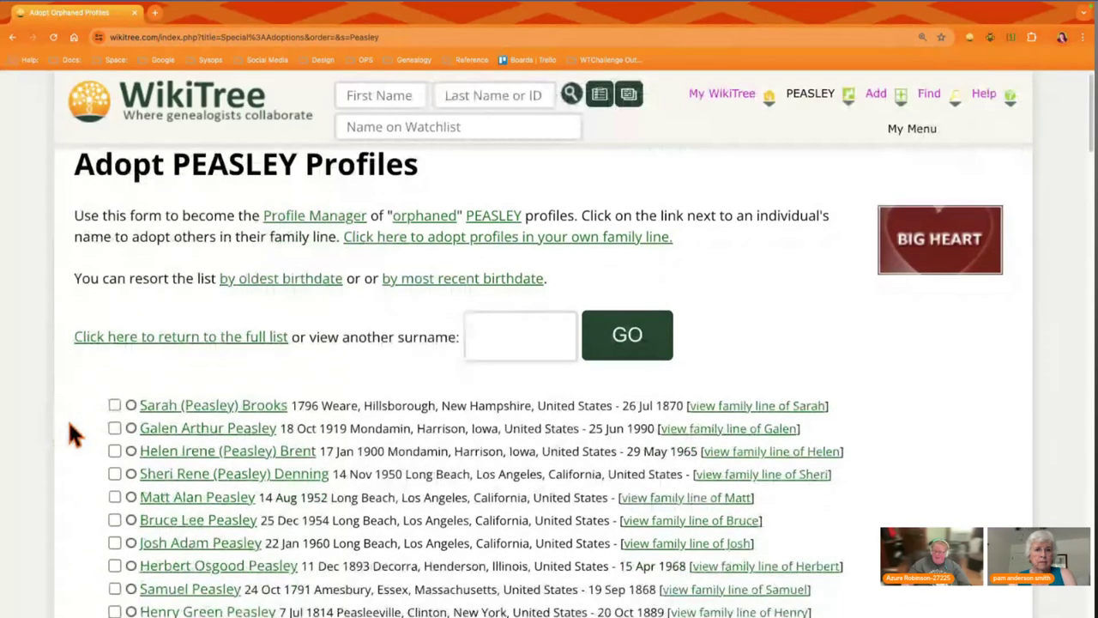
scroll(24, 499, down, 3)
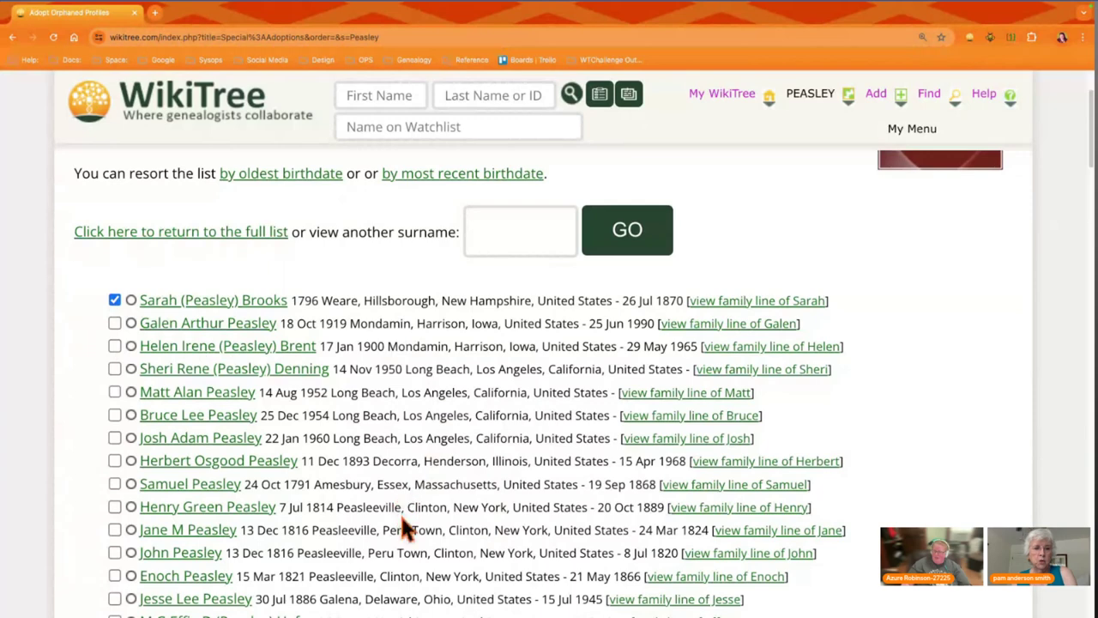
scroll(403, 517, down, 1)
scroll(401, 514, down, 2)
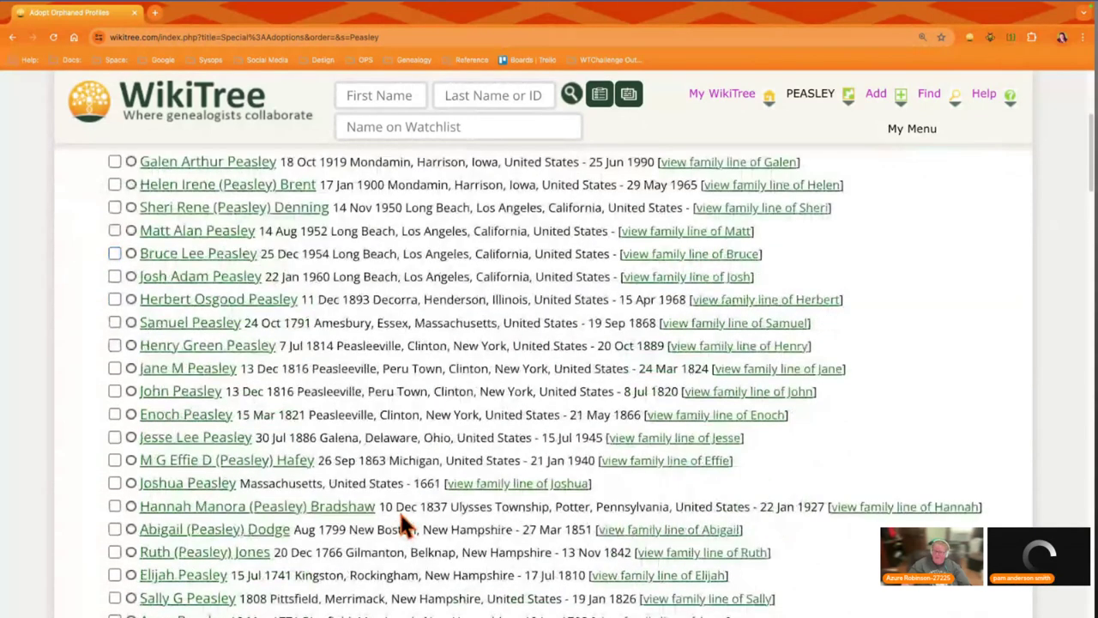
scroll(121, 519, down, 1)
click(115, 519)
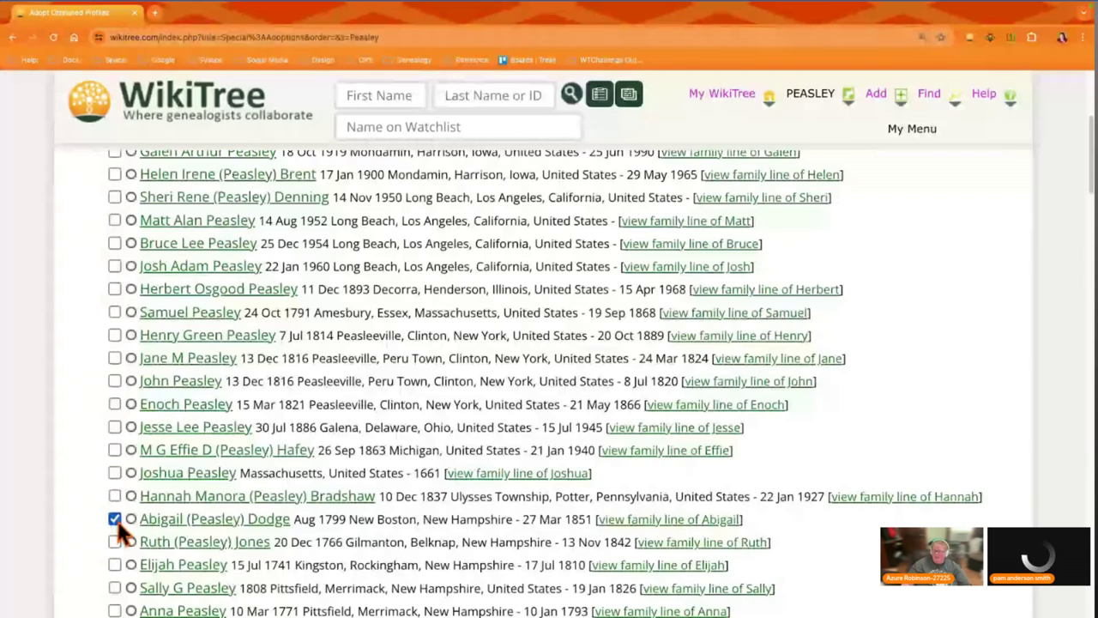
Check the two selected Peasley orphans in the list and adopt them
scroll(64, 309, up, 1)
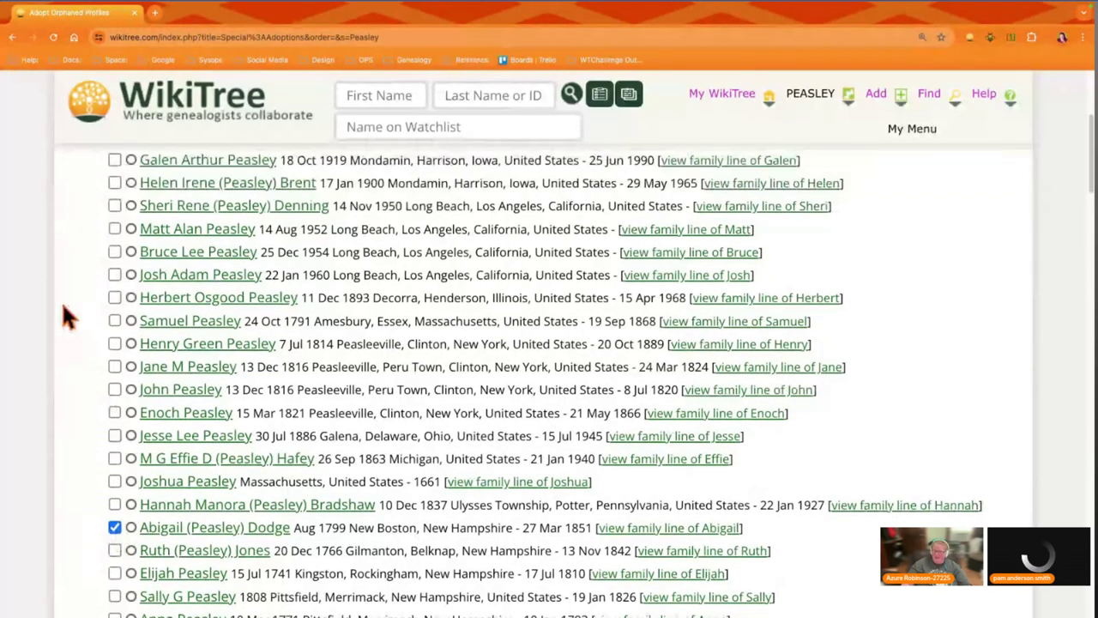
scroll(64, 316, up, 4)
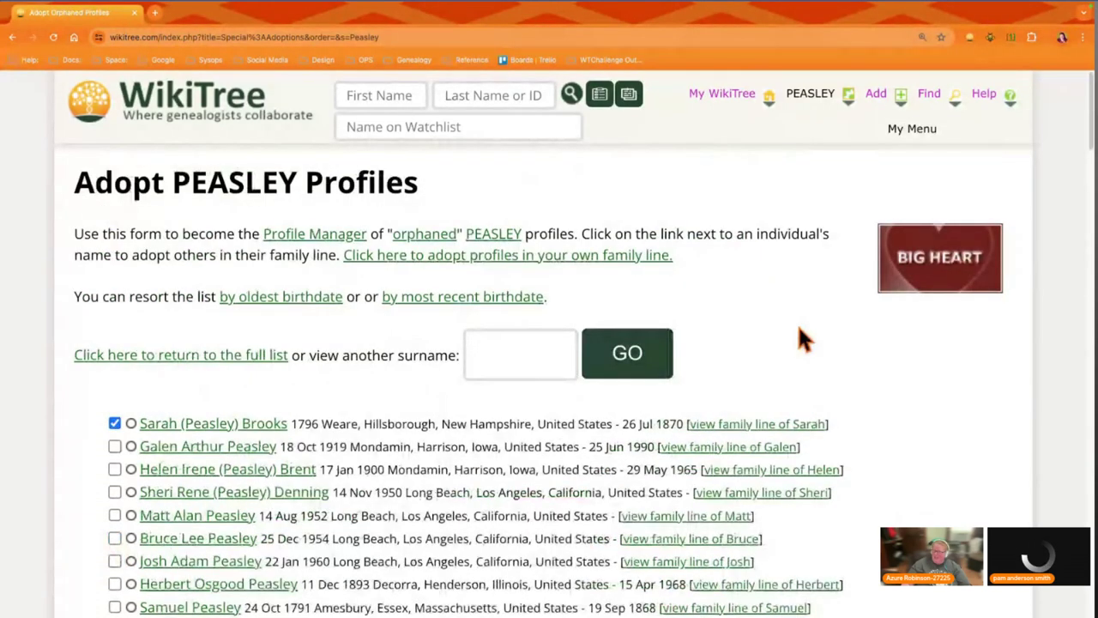
scroll(901, 373, down, 3)
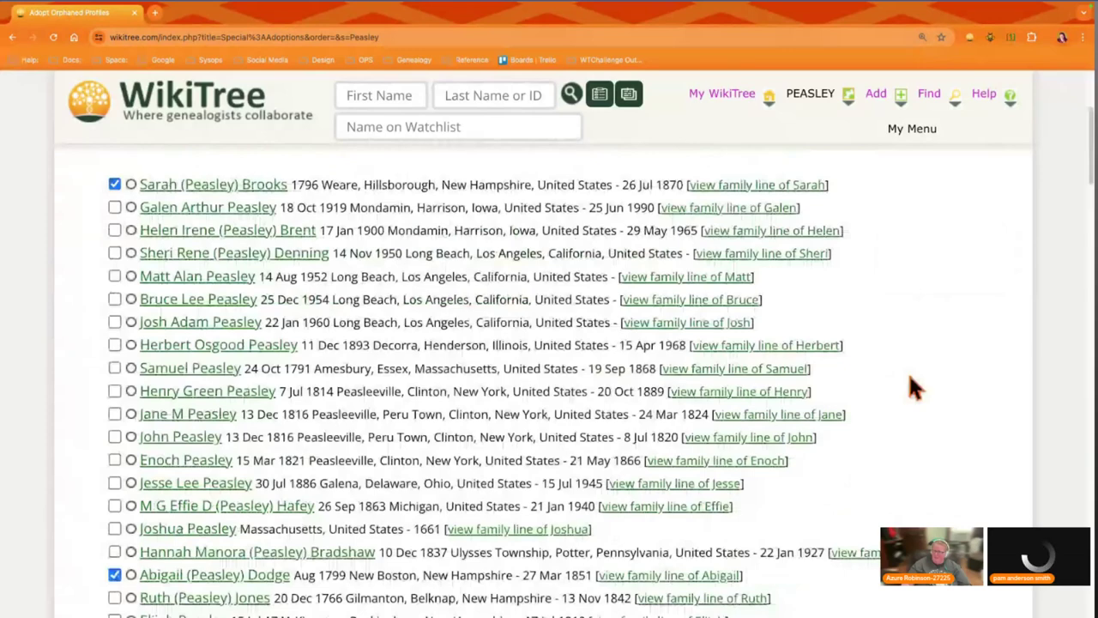
scroll(907, 388, down, 20)
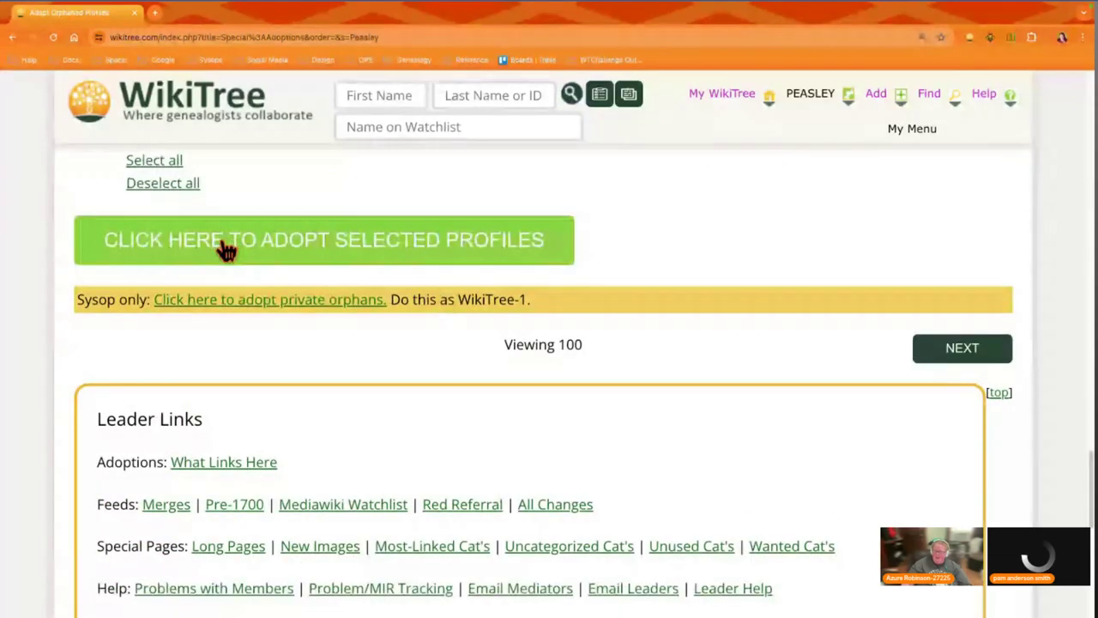
click(450, 249)
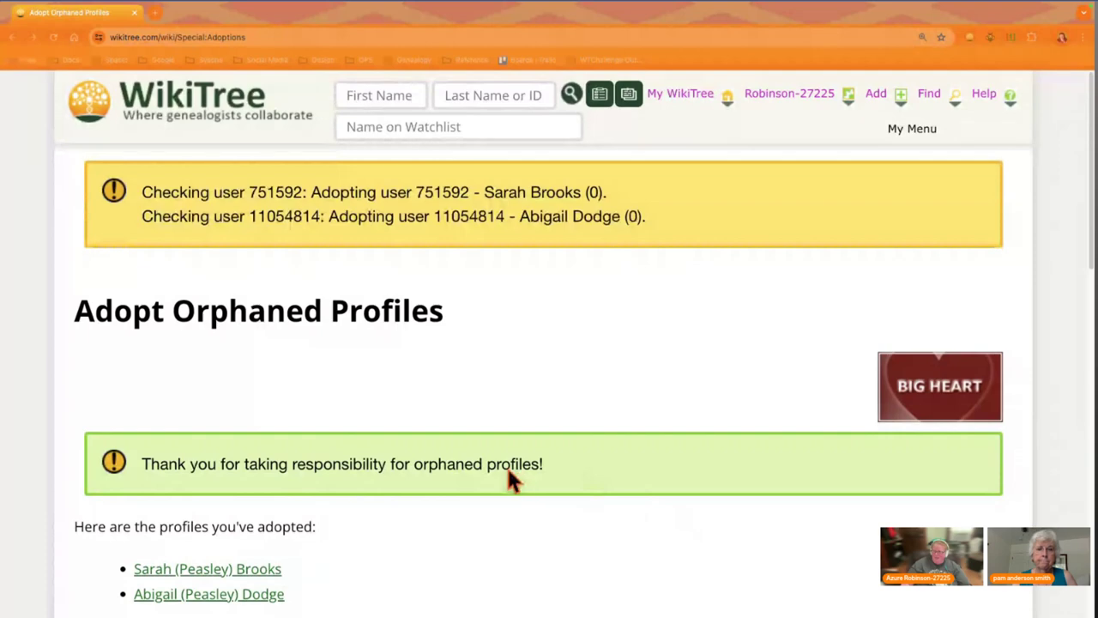
Review the adoption results, then open the first adopted profile and check its profile manager and latest tracked change
scroll(275, 421, down, 1)
scroll(548, 414, up, 1)
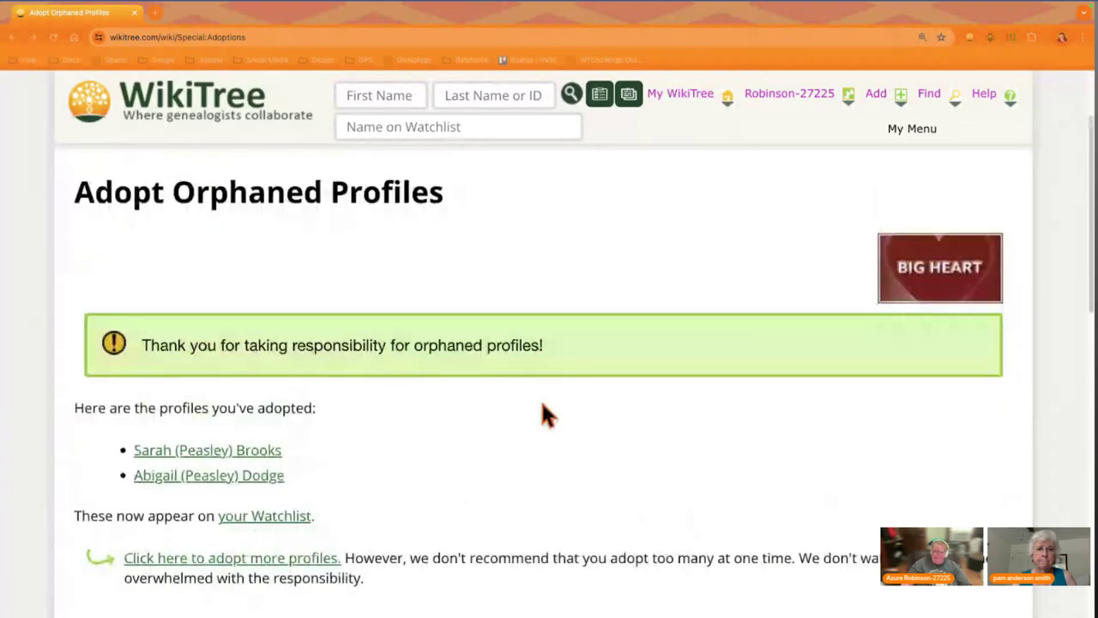
scroll(542, 405, up, 2)
scroll(360, 515, down, 1)
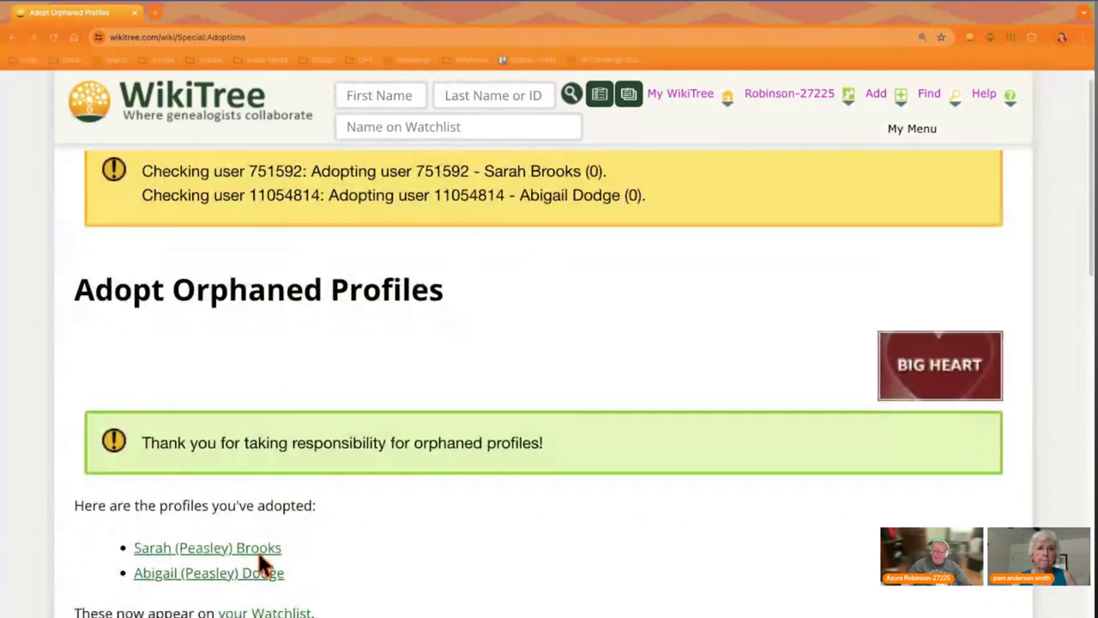
mouse_move(262, 558)
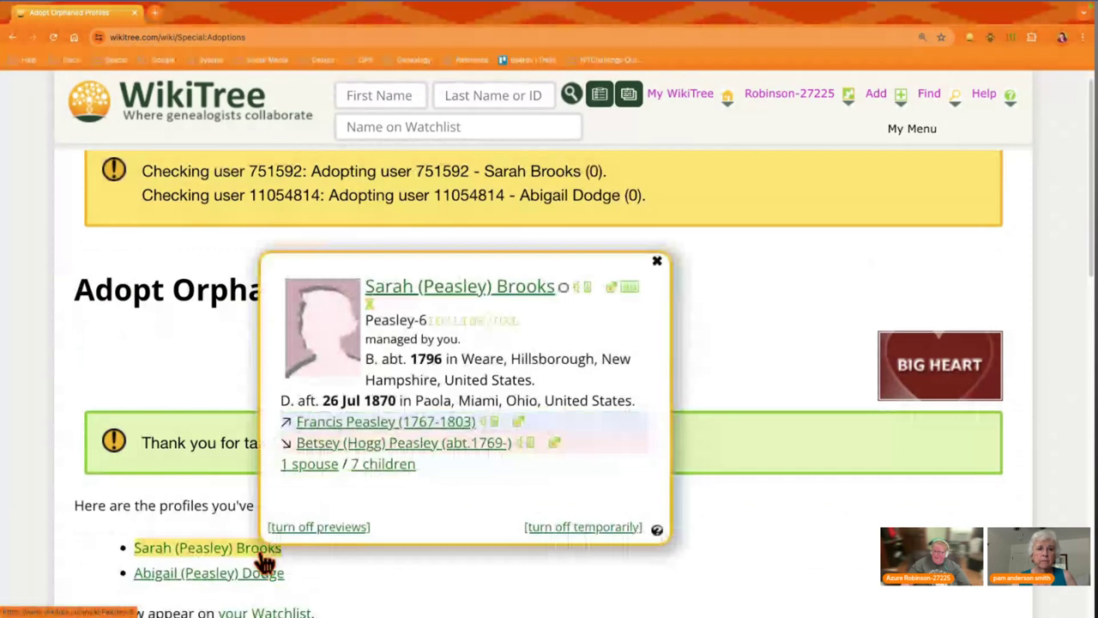
click(206, 549)
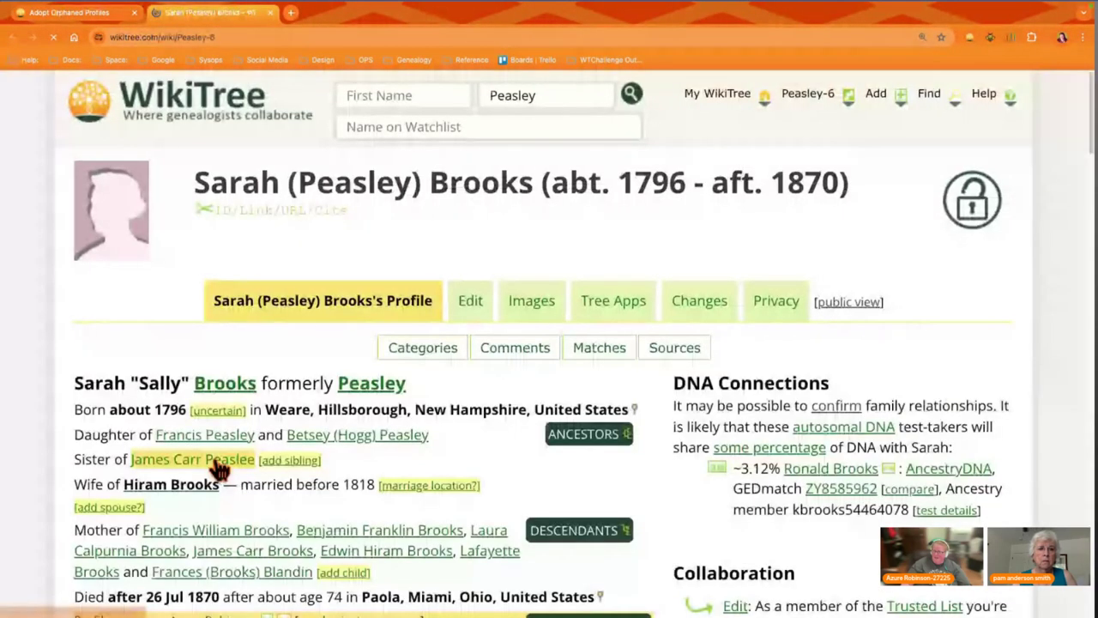
scroll(403, 398, down, 3)
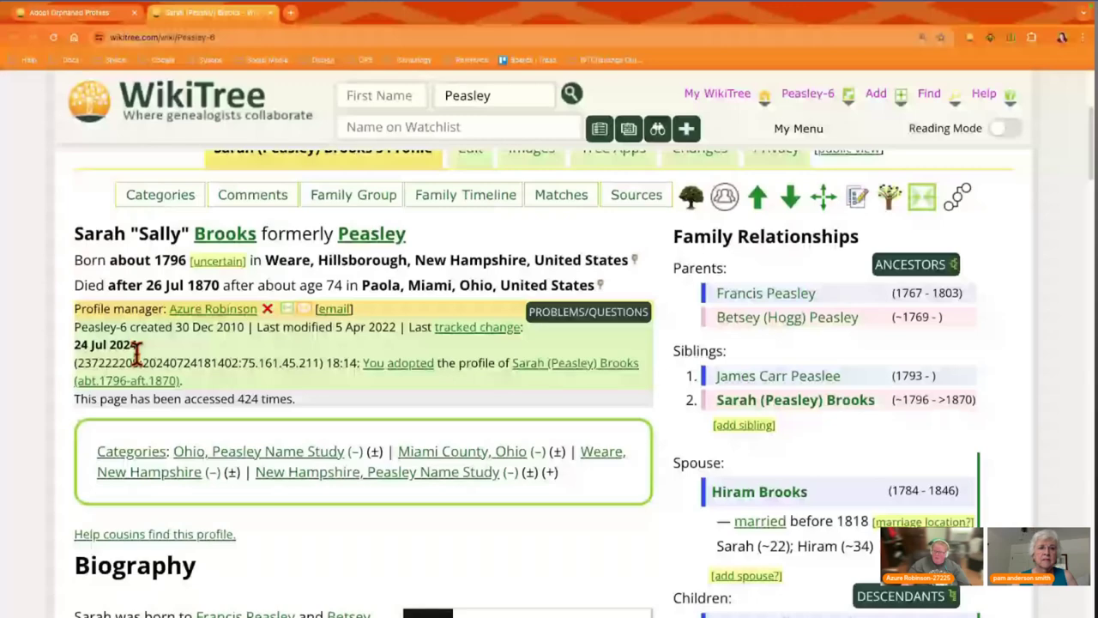
scroll(653, 314, up, 3)
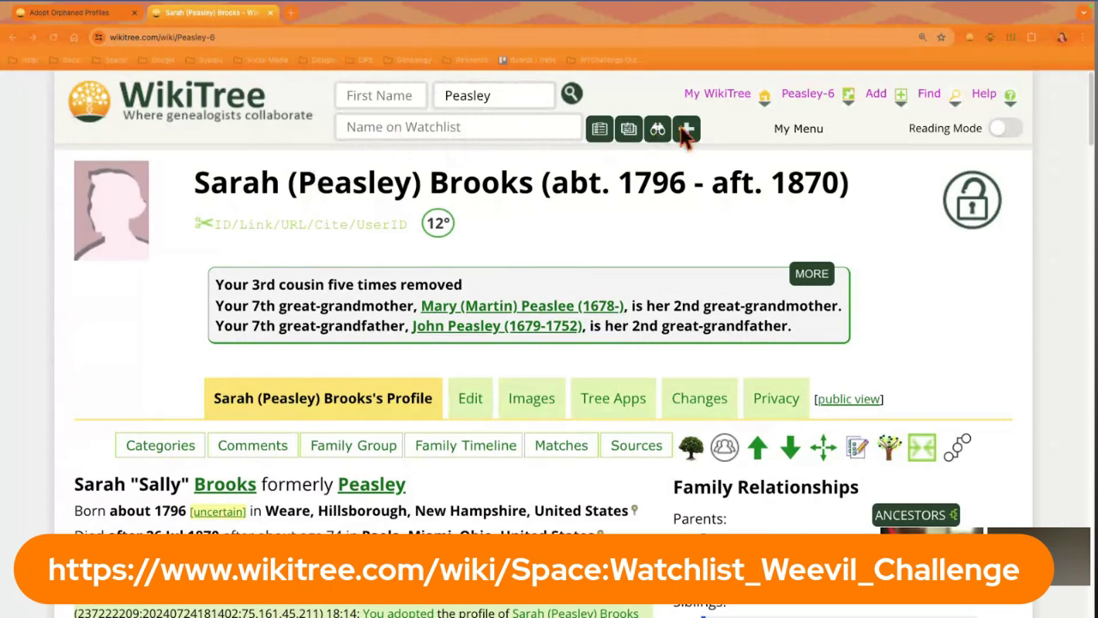
Open the main Watchlist Weevil Challenge free-space page, not one of its weekly pages
click(368, 36)
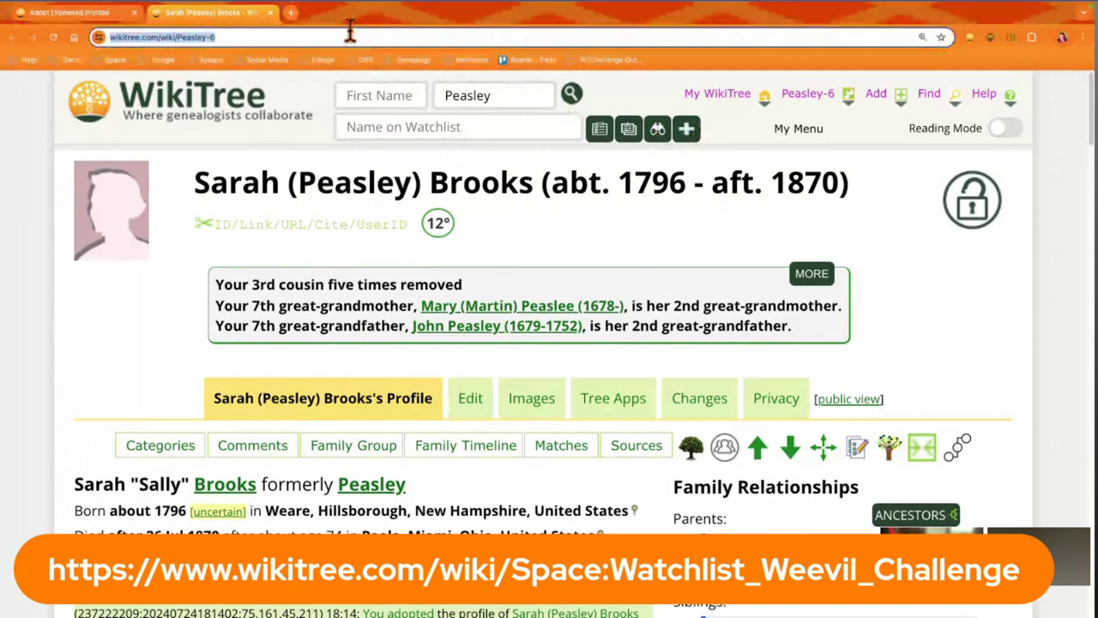
text(w)
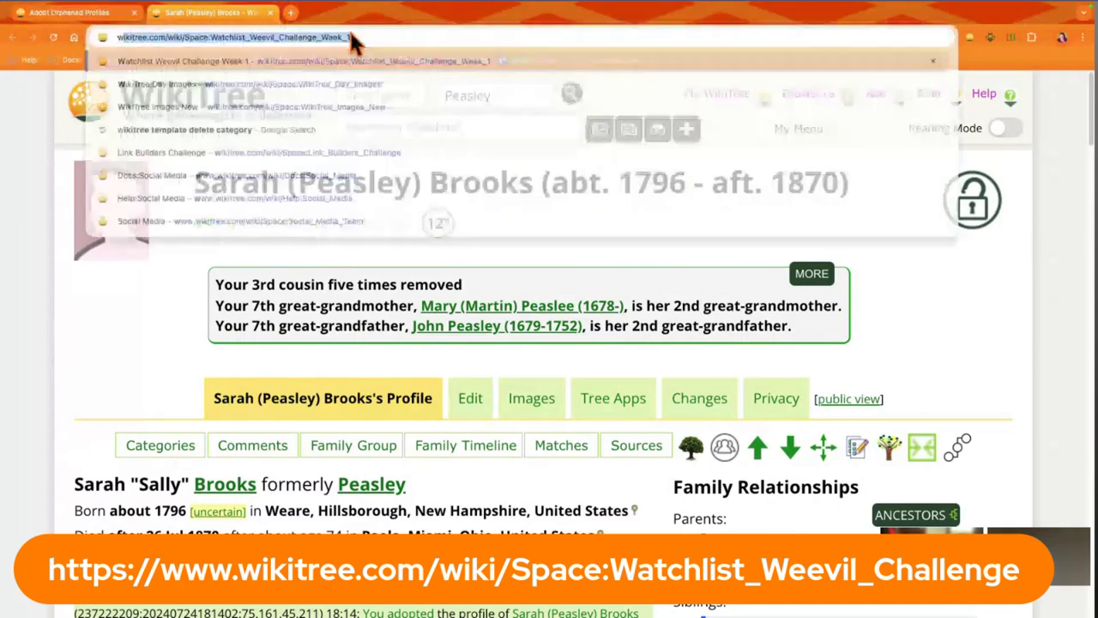
text(atch)
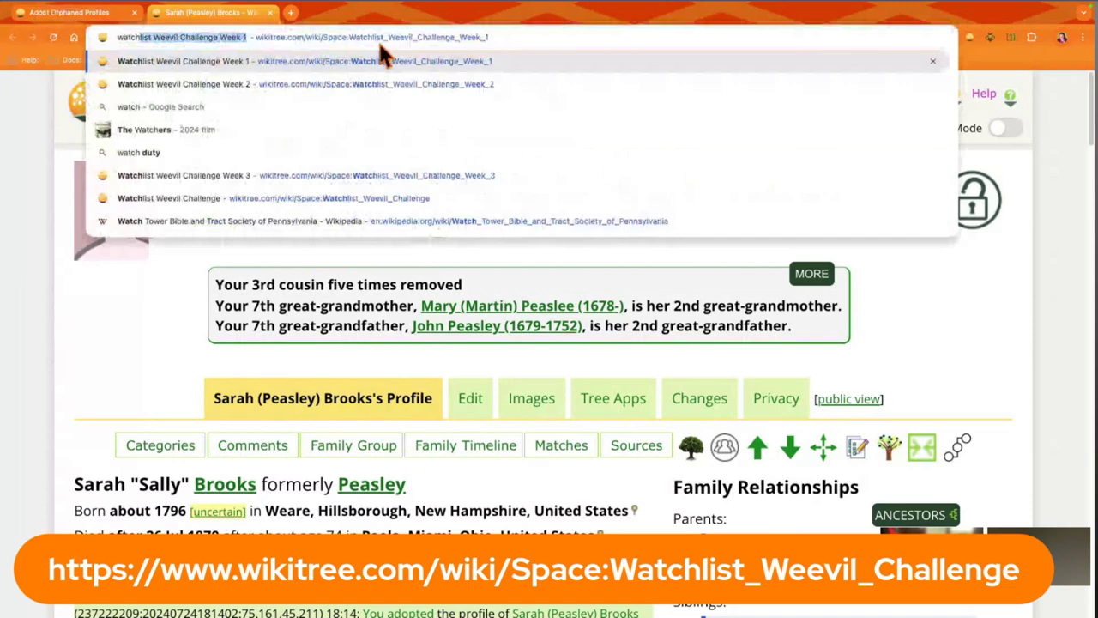
click(389, 198)
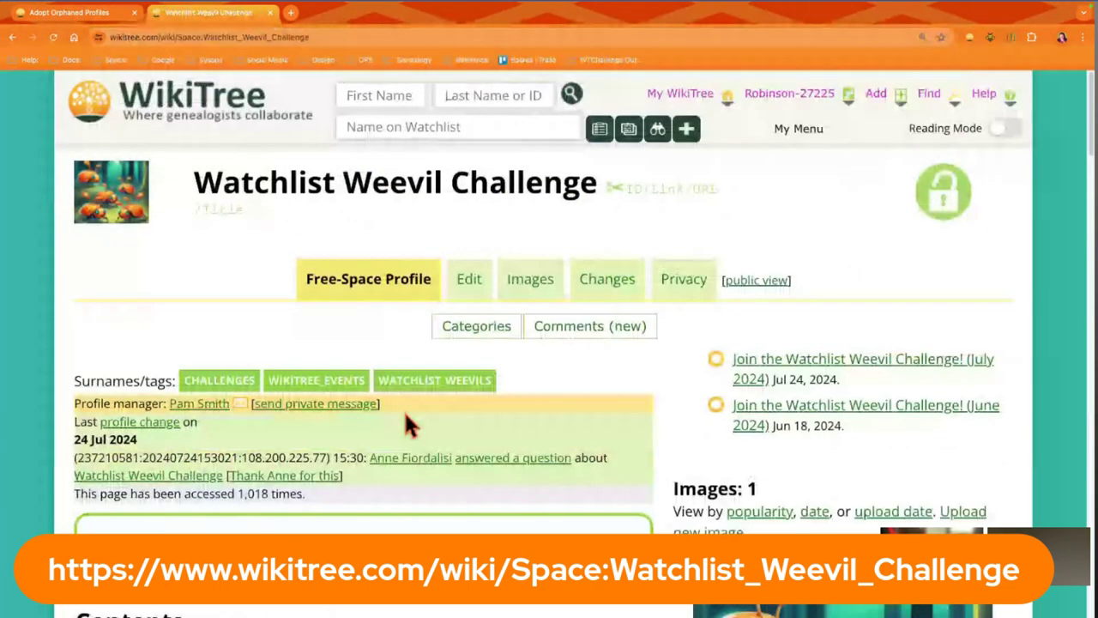